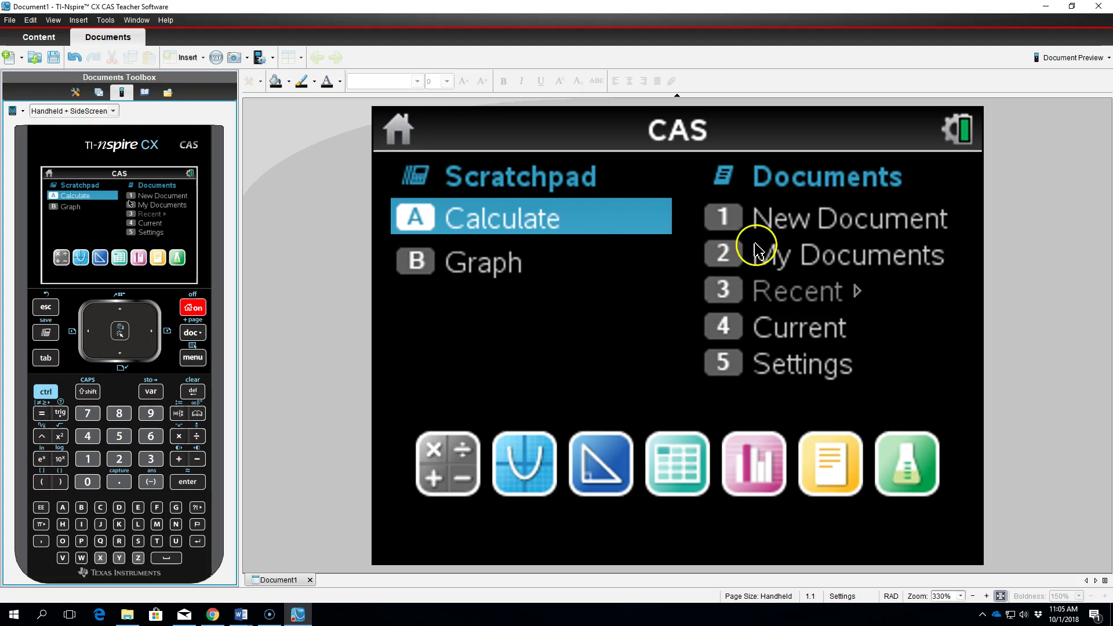
# - Create a new document with a Lists & Spreadsheet page and begin naming column A 'calories'
pyautogui.click(816, 231)
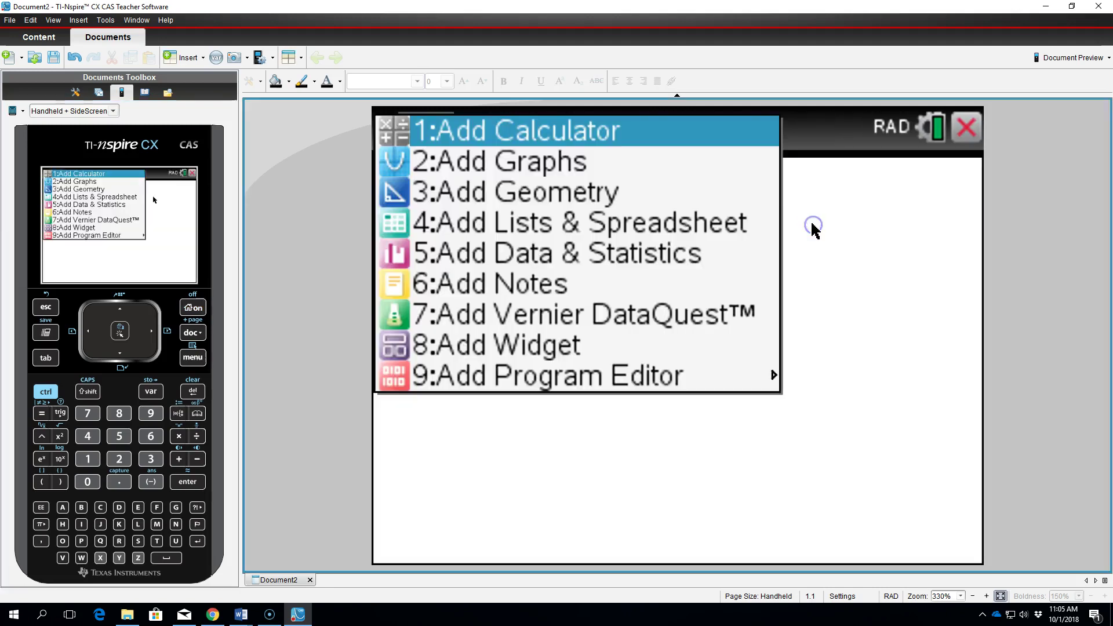
pyautogui.click(532, 231)
pyautogui.click(463, 193)
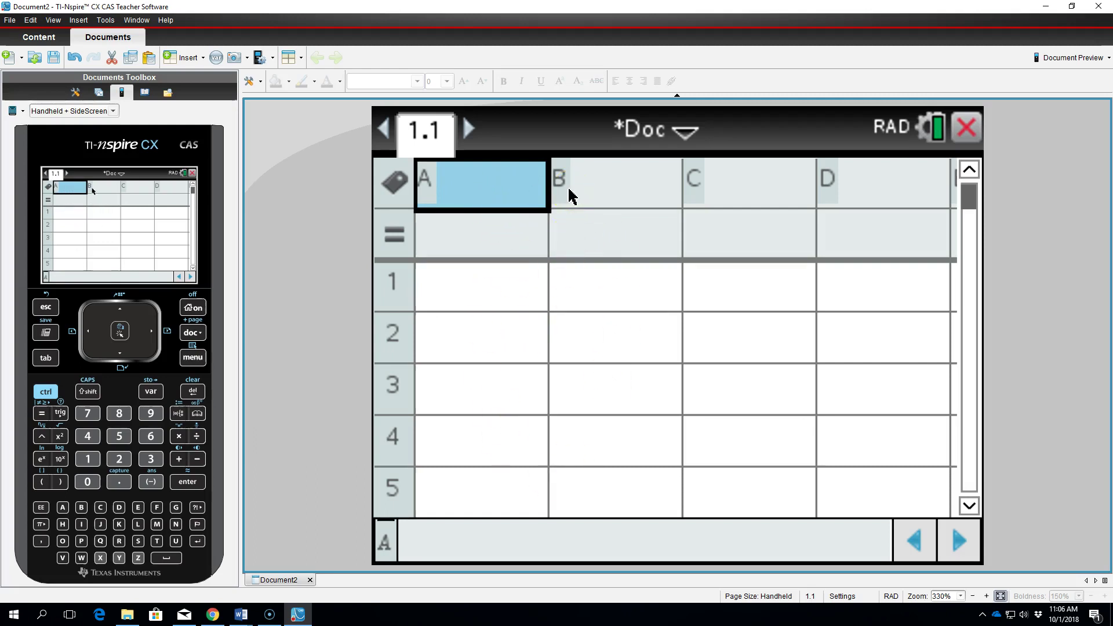
pyautogui.click(487, 188)
pyautogui.click(408, 242)
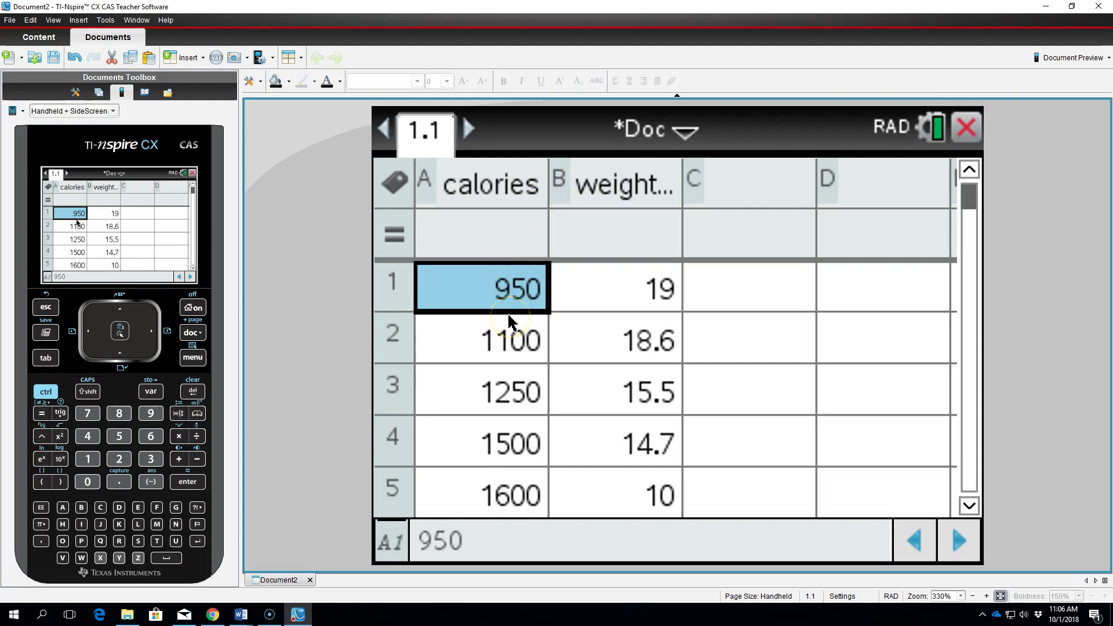
pyautogui.press('Down')
pyautogui.press('Down')
pyautogui.press('Down')
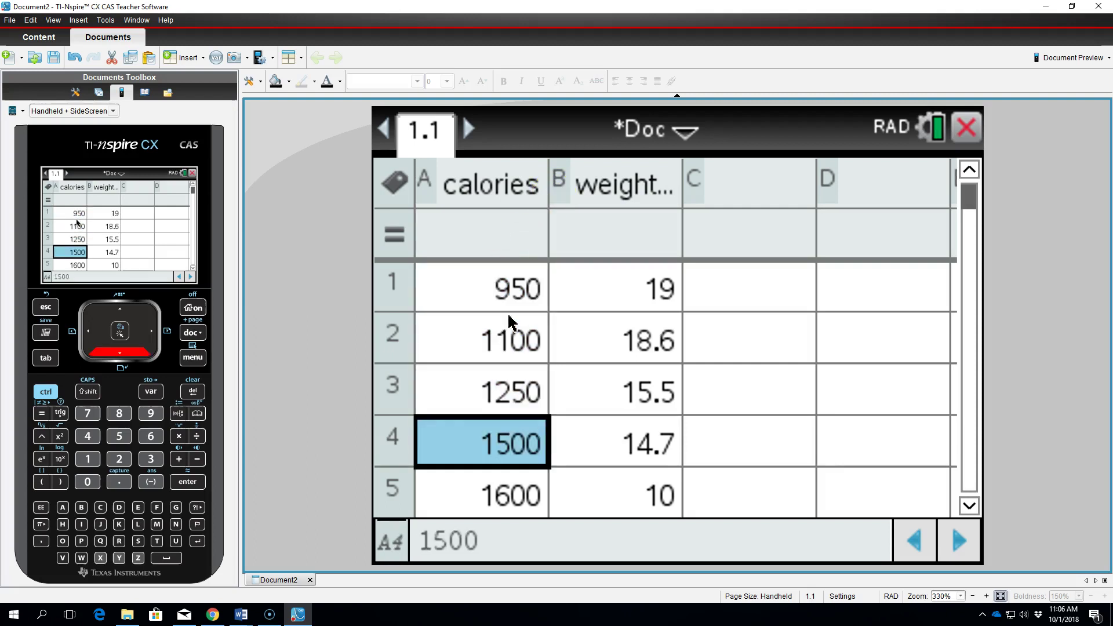
pyautogui.press('Down')
pyautogui.press('Down')
pyautogui.press('Down')
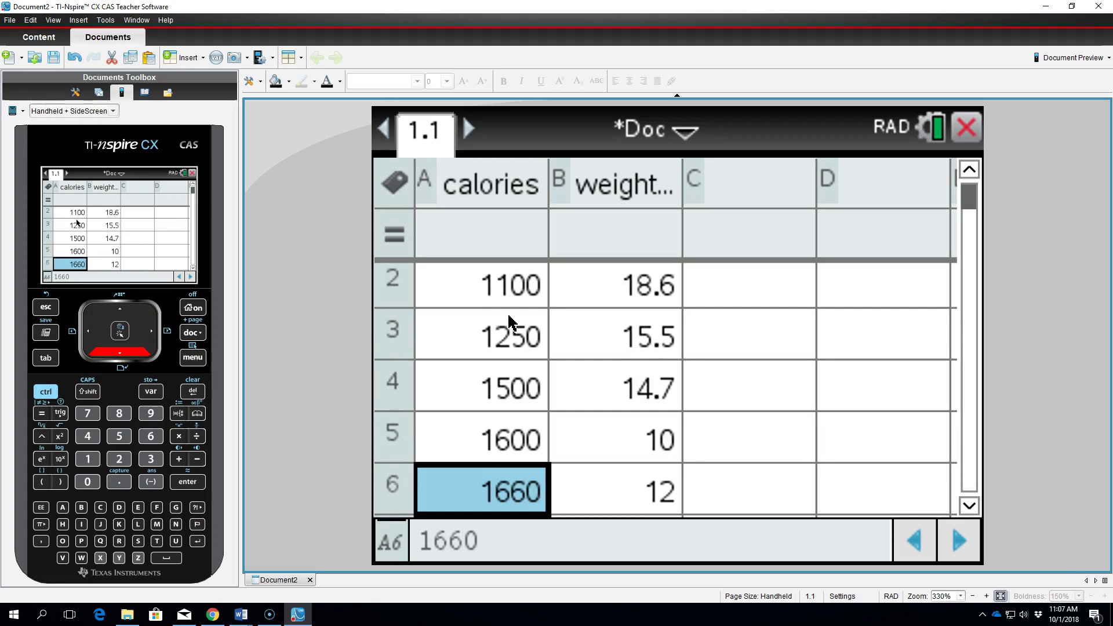
pyautogui.press('Down')
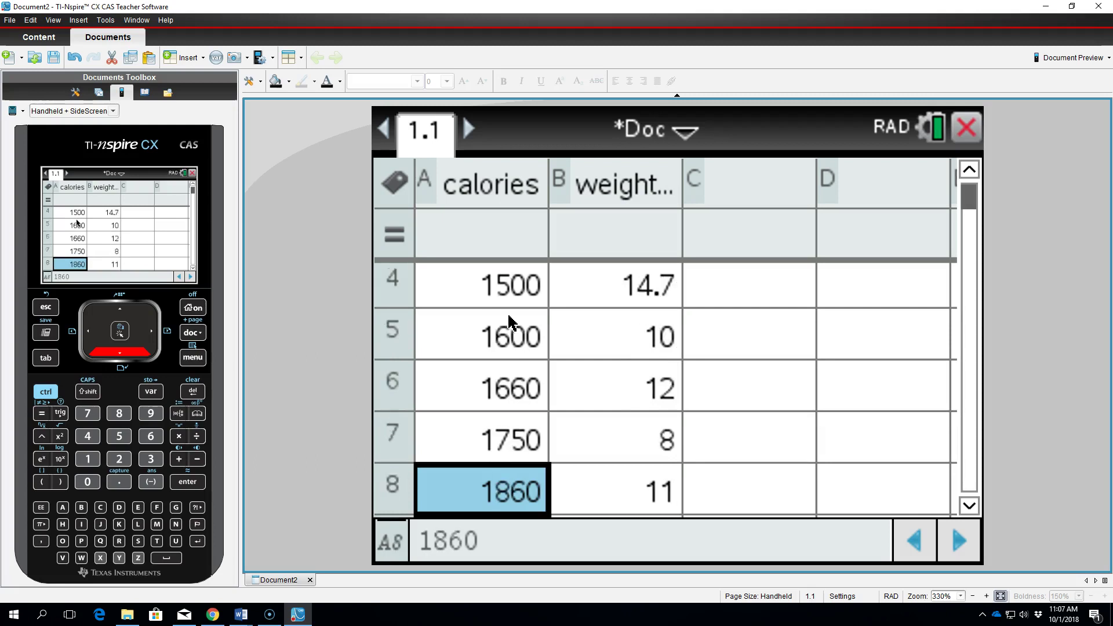
pyautogui.press('Down')
pyautogui.press('Down')
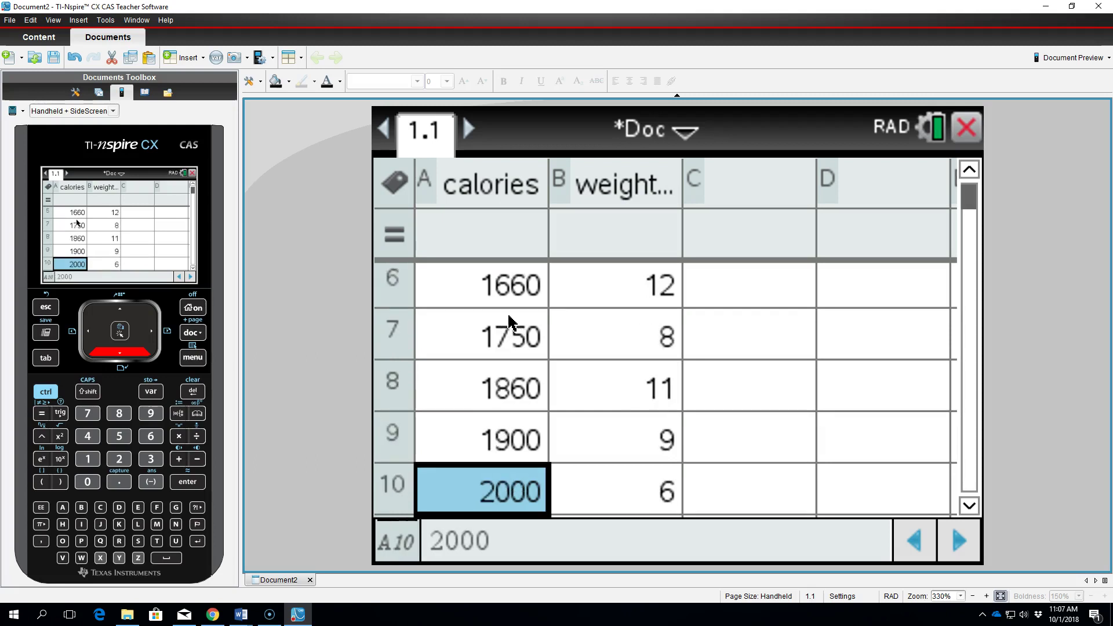
pyautogui.press('Down')
pyautogui.press('Down')
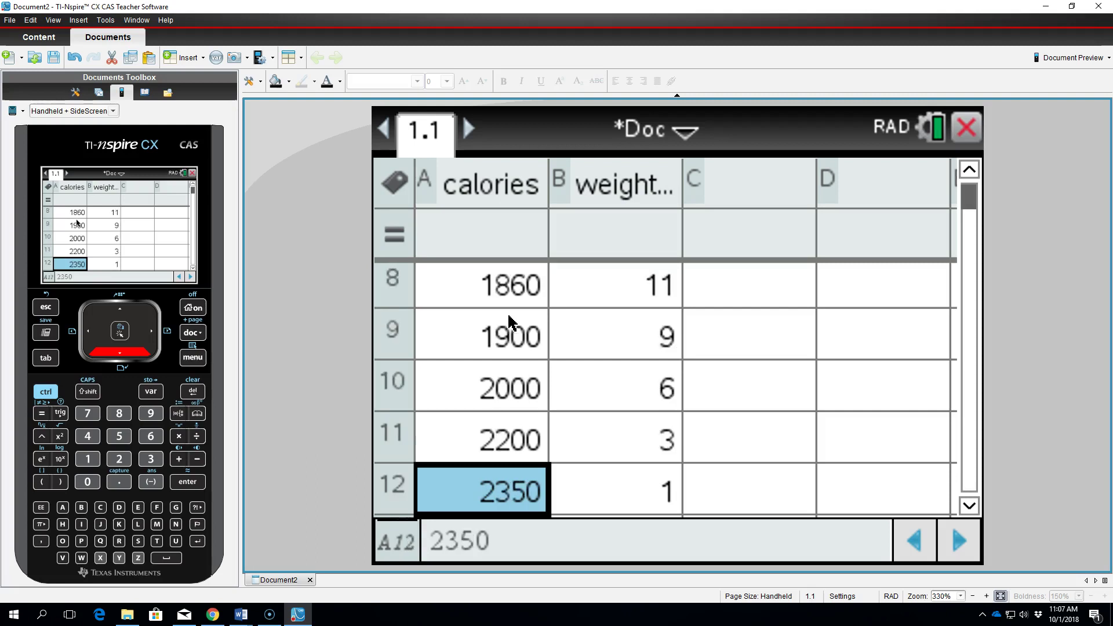
pyautogui.press('Down')
pyautogui.press('Down')
pyautogui.press('Down')
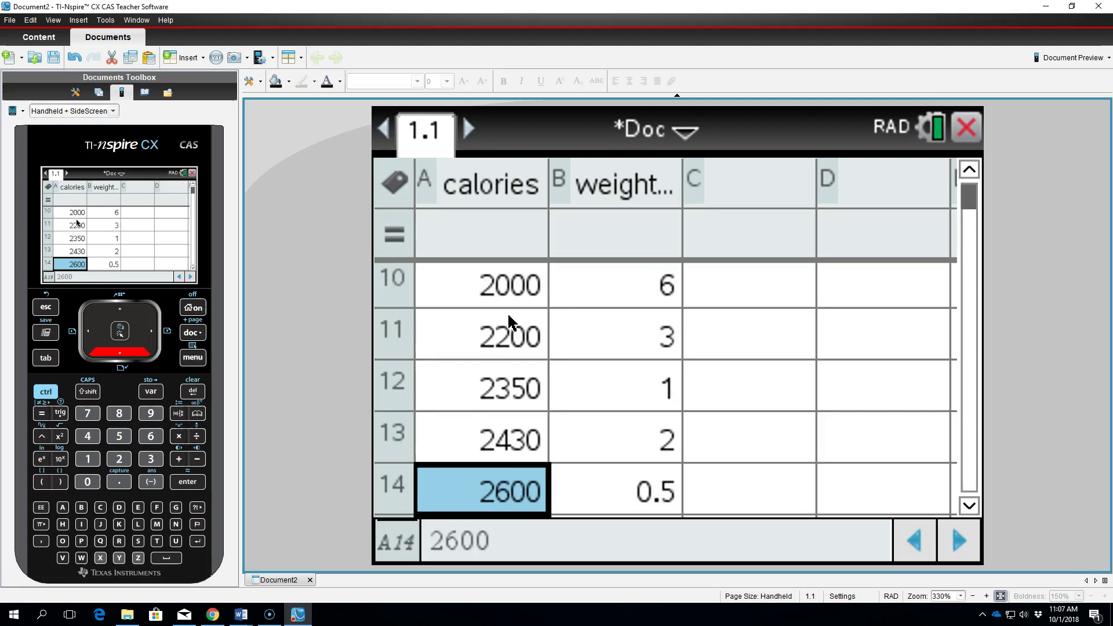
pyautogui.press('Up')
pyautogui.press('Up')
pyautogui.press('Up')
pyautogui.press('Up')
pyautogui.press('Up')
pyautogui.press('Up')
pyautogui.press('Up')
pyautogui.press('Up')
pyautogui.press('Up')
pyautogui.press('Up')
pyautogui.press('Up')
pyautogui.press('Up')
pyautogui.press('Up')
pyautogui.press('Up')
pyautogui.press('Up')
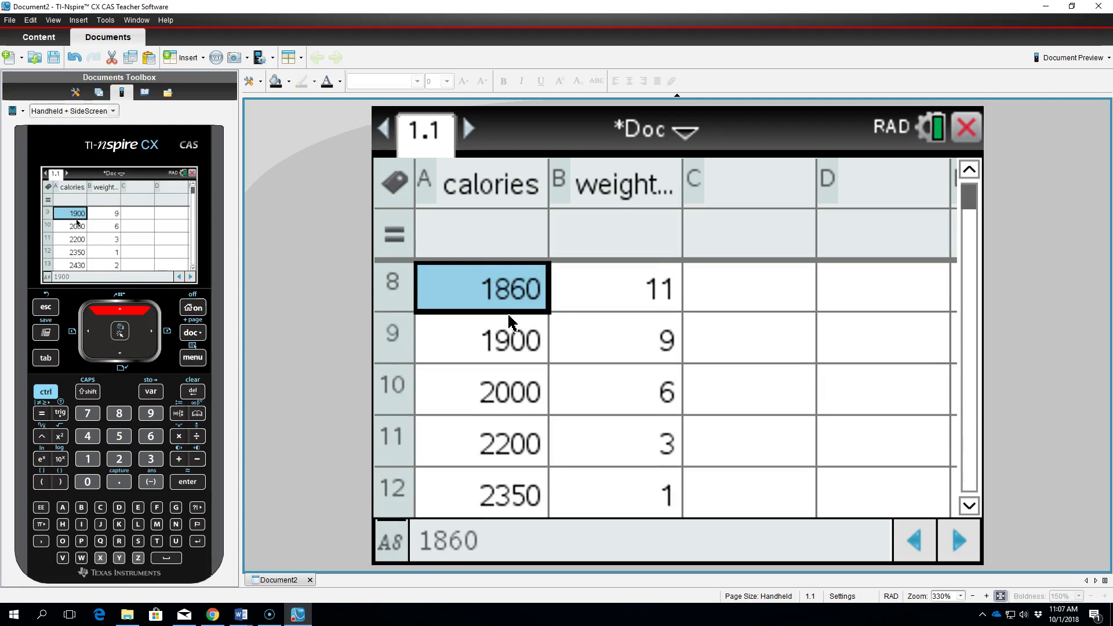
pyautogui.press('Up')
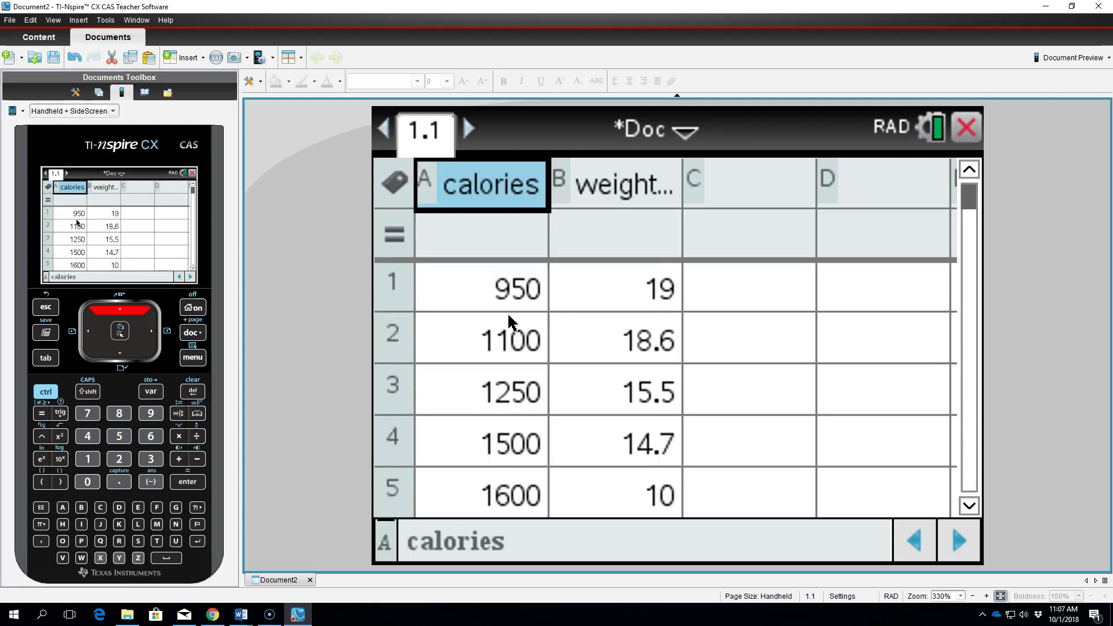
pyautogui.press('Right')
pyautogui.press('Down')
pyautogui.press('Down')
pyautogui.press('Down')
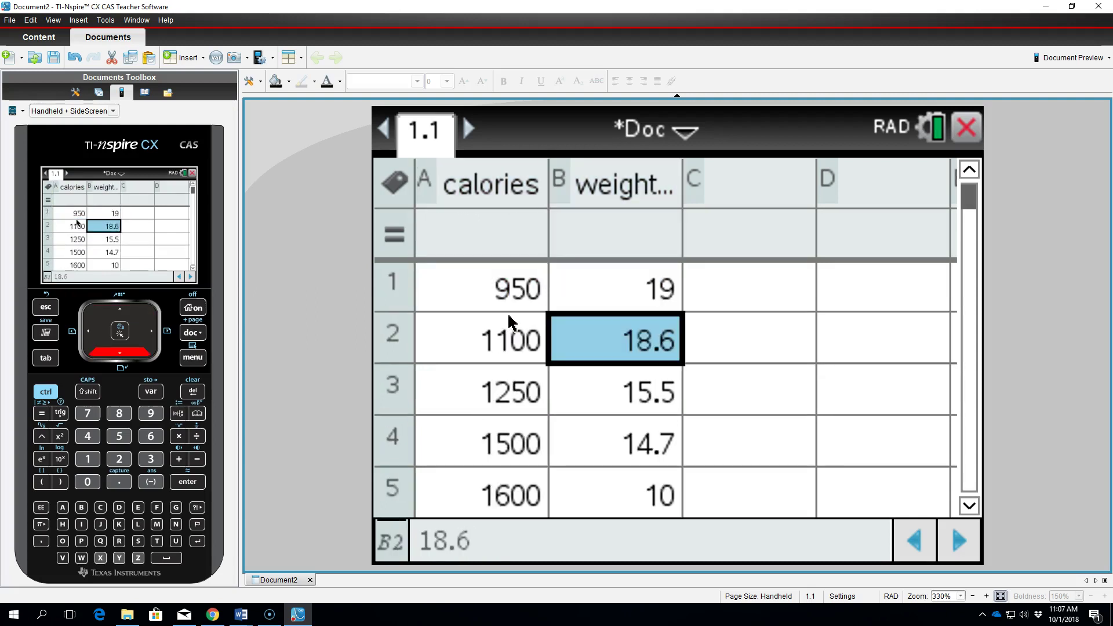
pyautogui.press('Left')
pyautogui.press('Up')
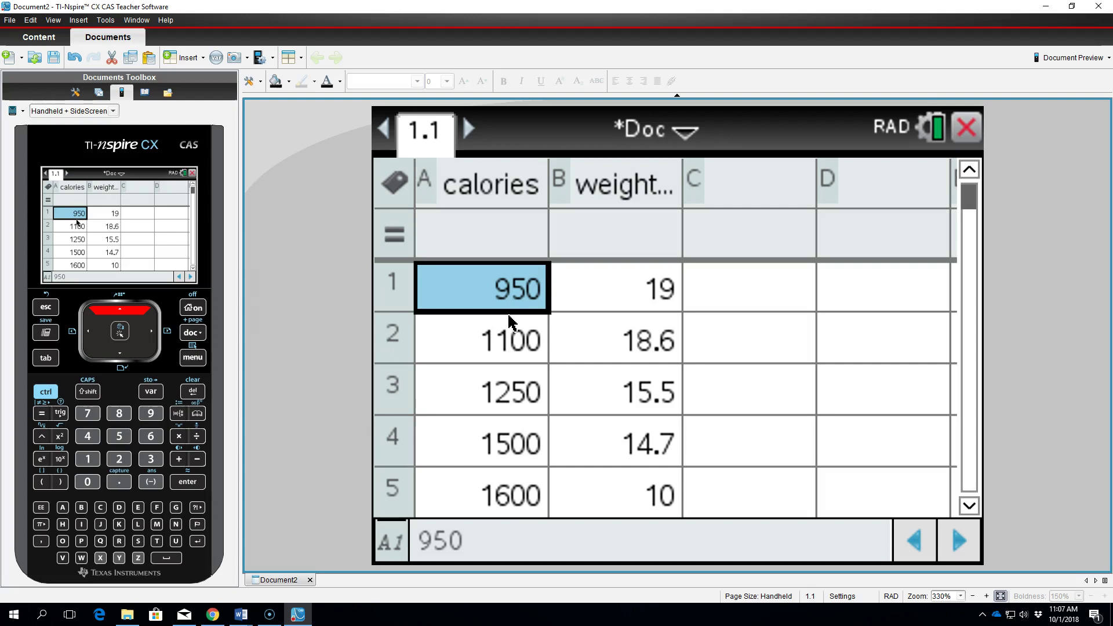
pyautogui.click(716, 304)
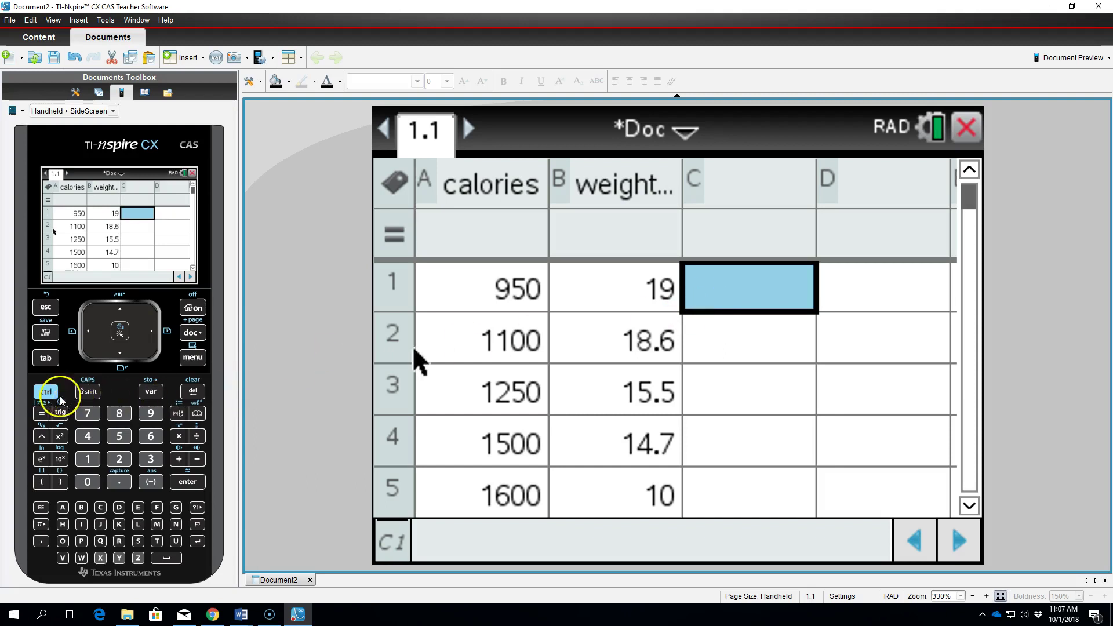
# - Insert a new page 1.2 as a Data & Statistics page
pyautogui.click(45, 392)
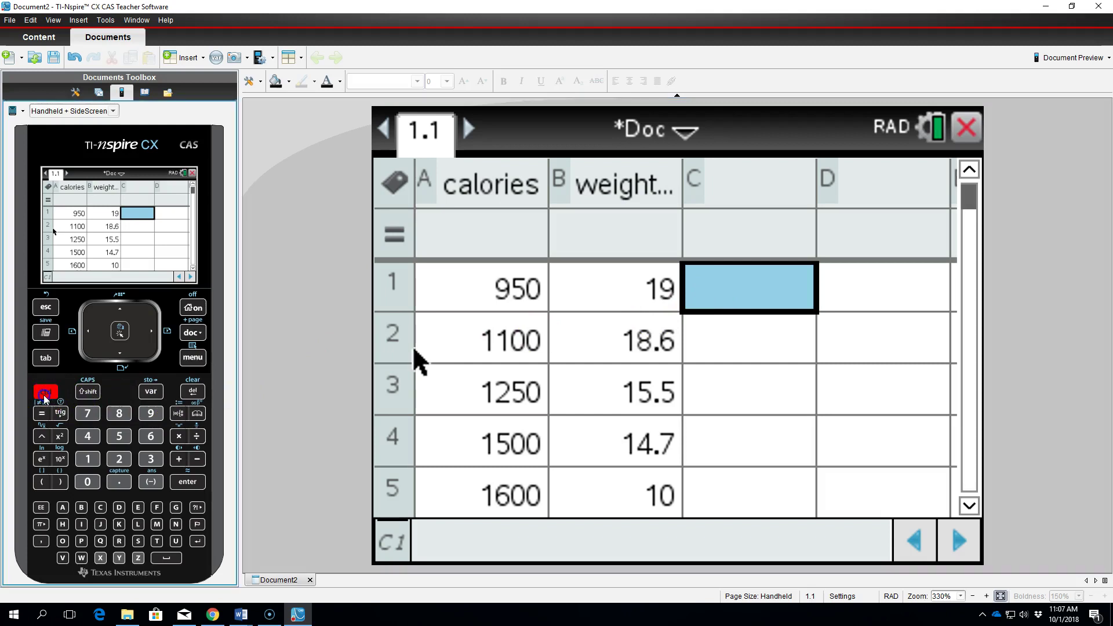
pyautogui.click(195, 338)
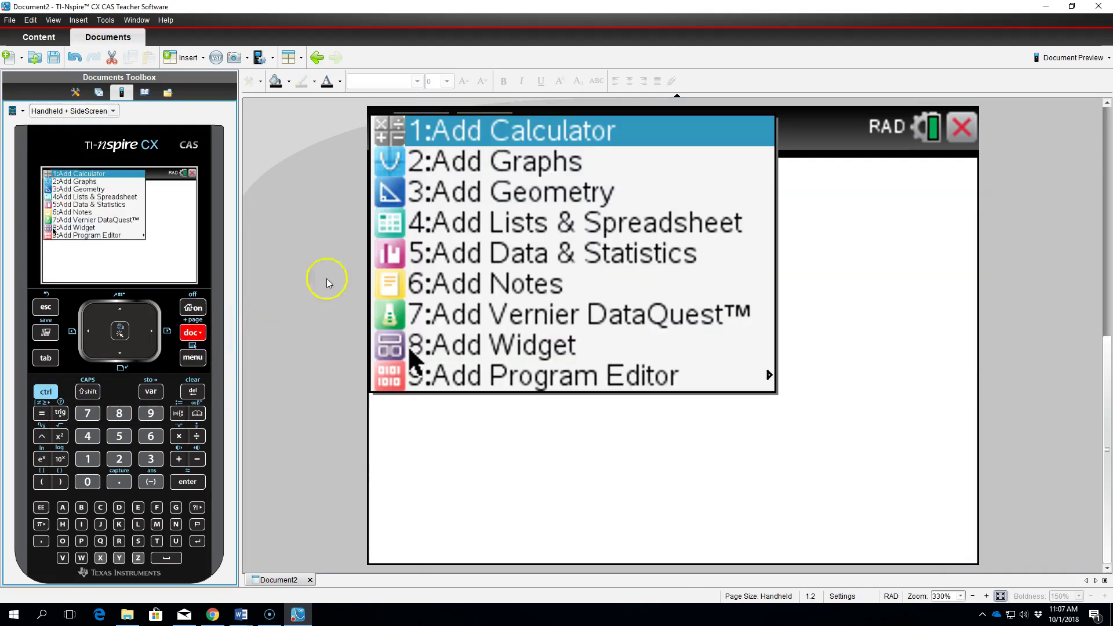
pyautogui.click(603, 260)
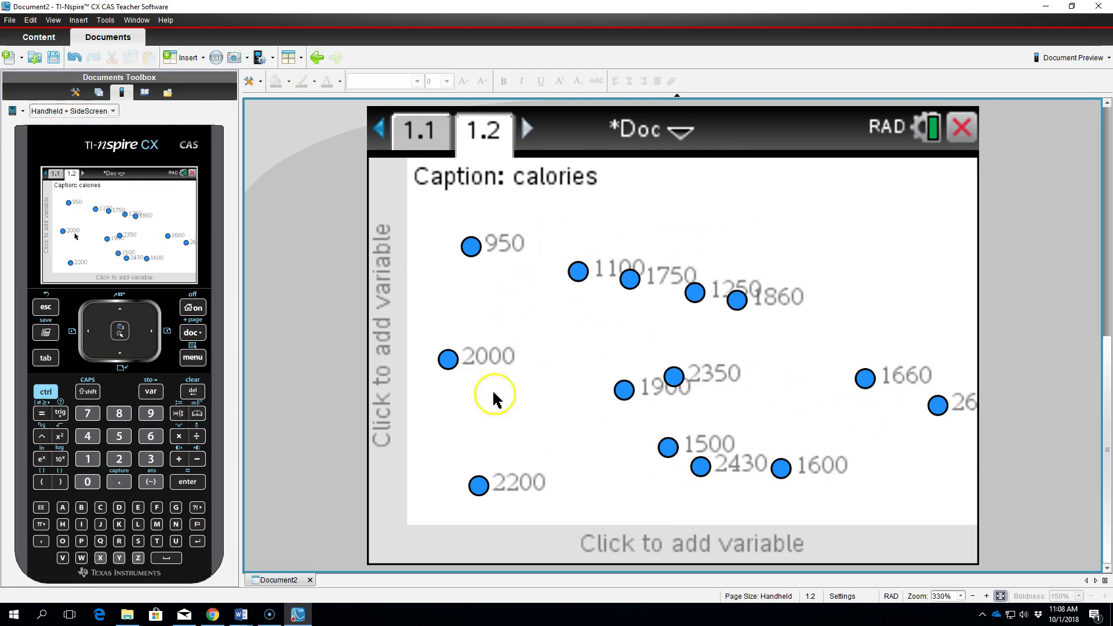
# - Plot calories on the x-axis against weightloss on the y-axis as a scatter plot
pyautogui.click(666, 543)
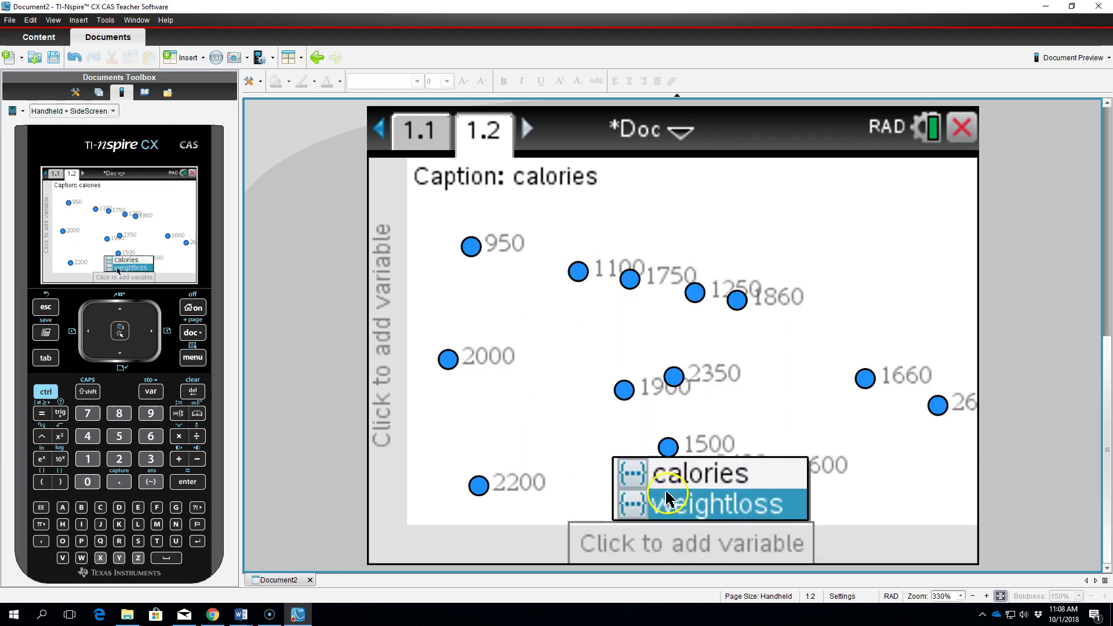
pyautogui.click(667, 474)
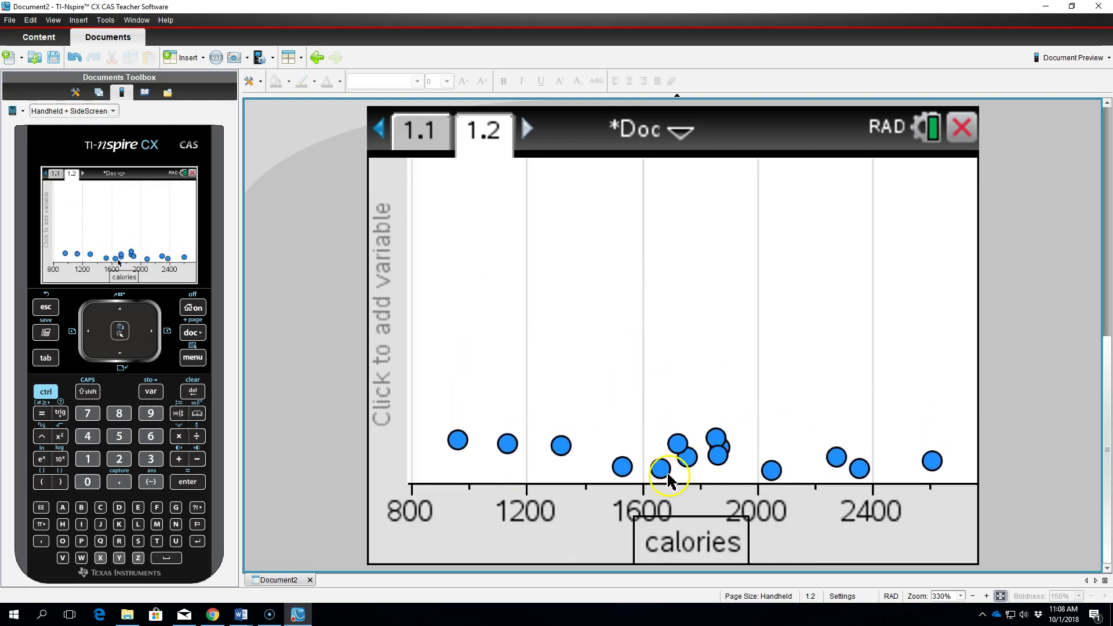
pyautogui.click(387, 351)
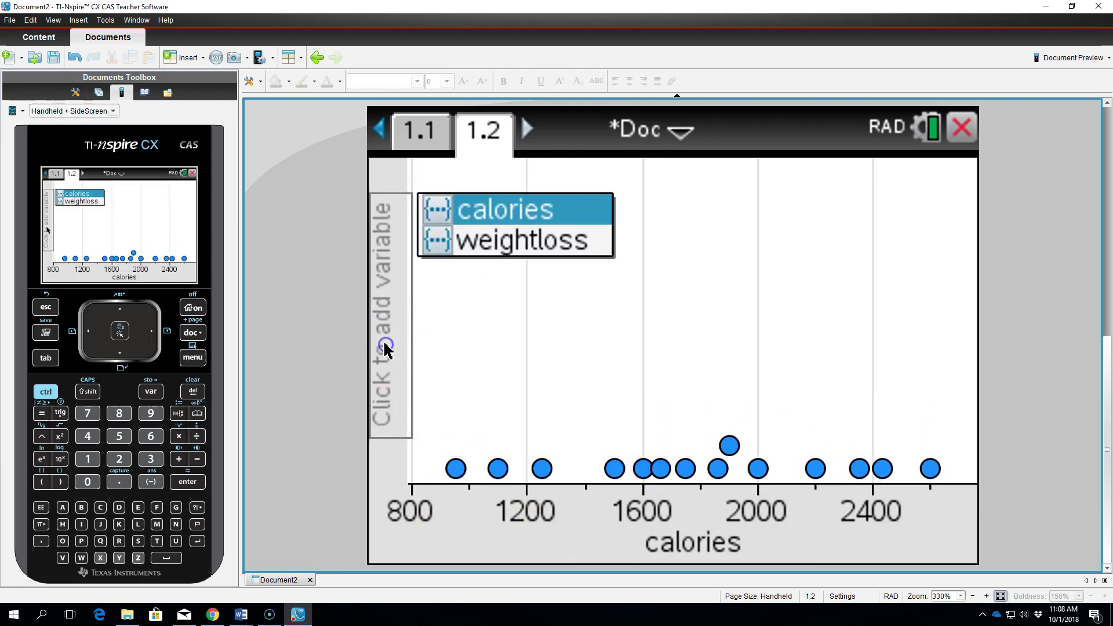
pyautogui.click(487, 248)
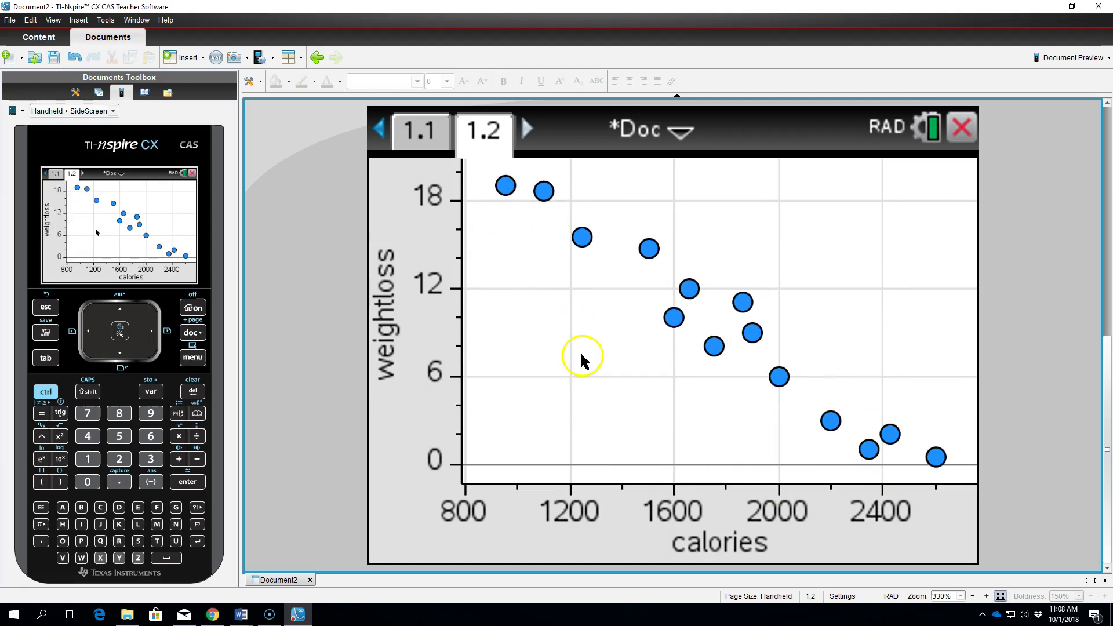
pyautogui.moveTo(675, 319)
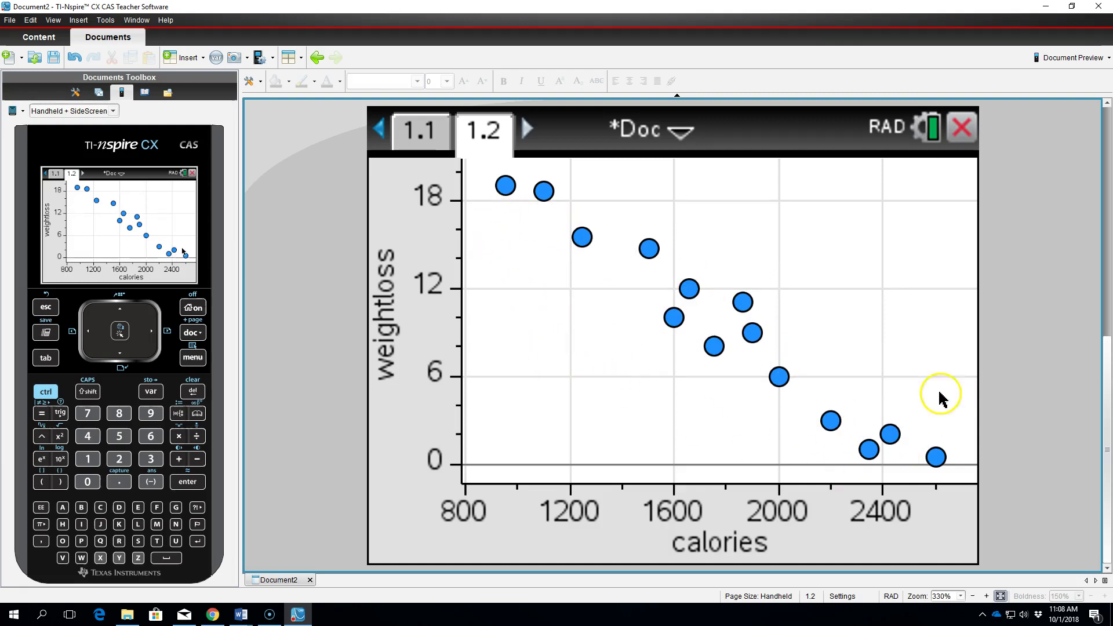
pyautogui.click(414, 132)
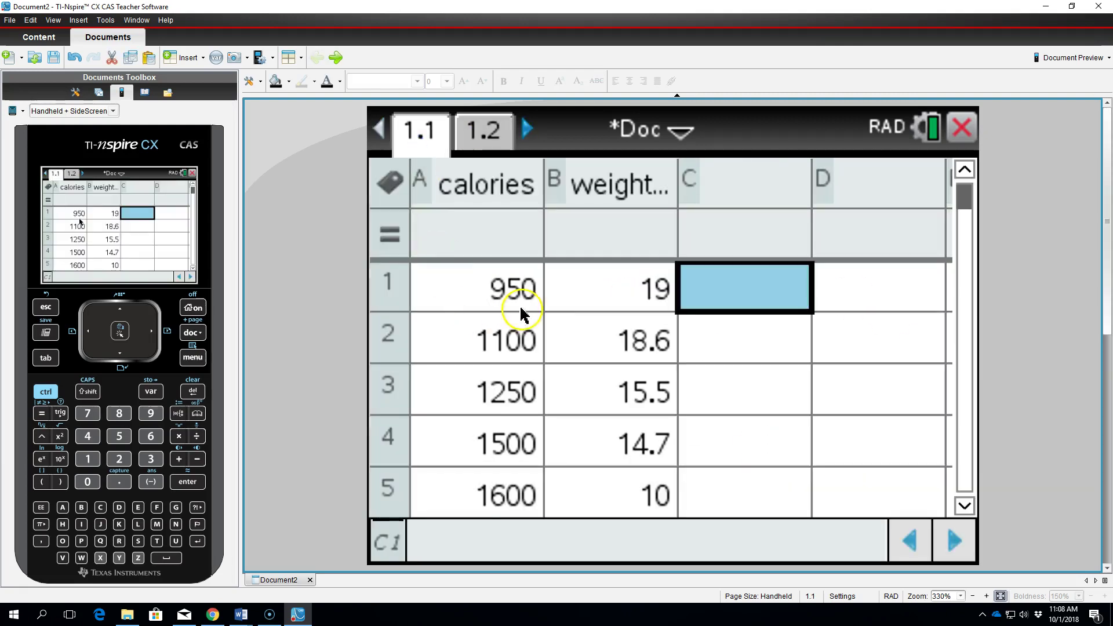
pyautogui.click(489, 132)
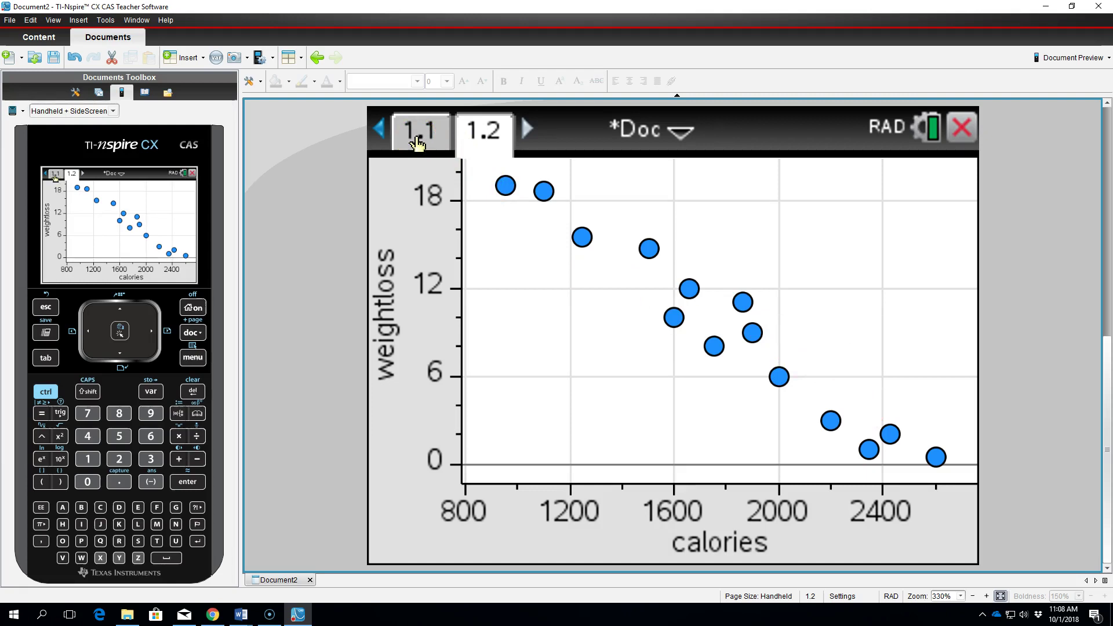
pyautogui.click(730, 345)
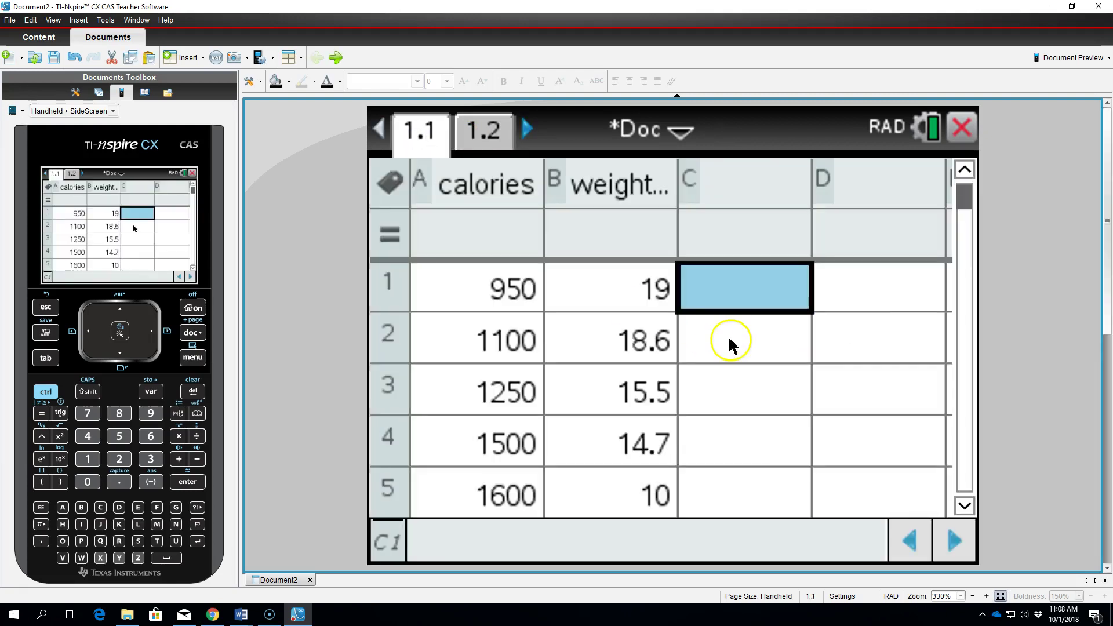
pyautogui.click(750, 375)
pyautogui.press('Escape')
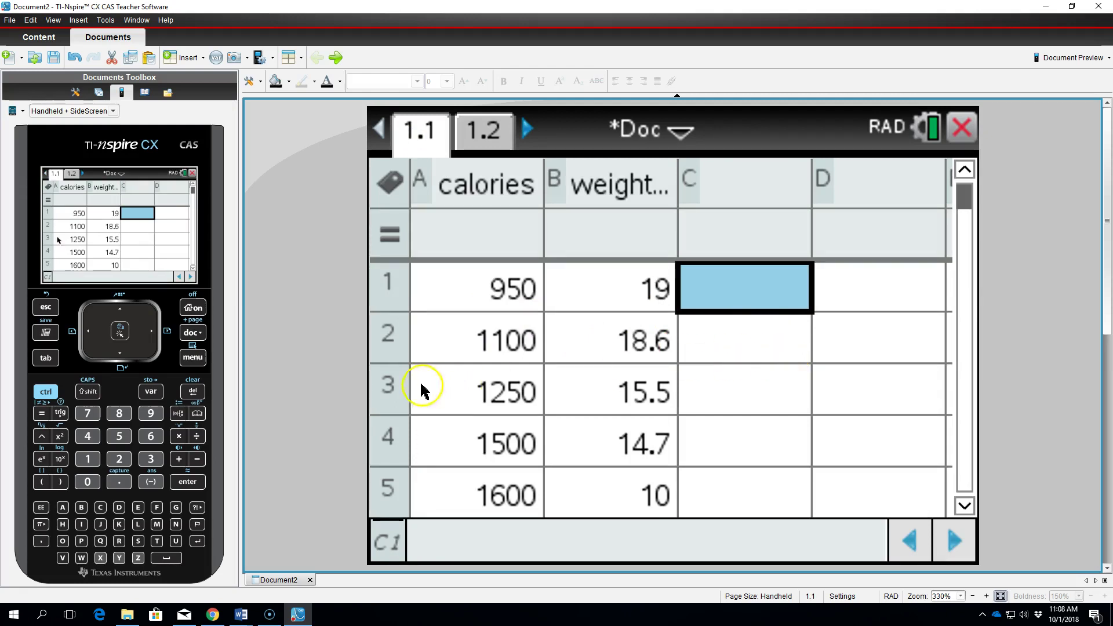
# - Bring up the Statistics > Stat Calculations list from the spreadsheet menu
pyautogui.click(187, 358)
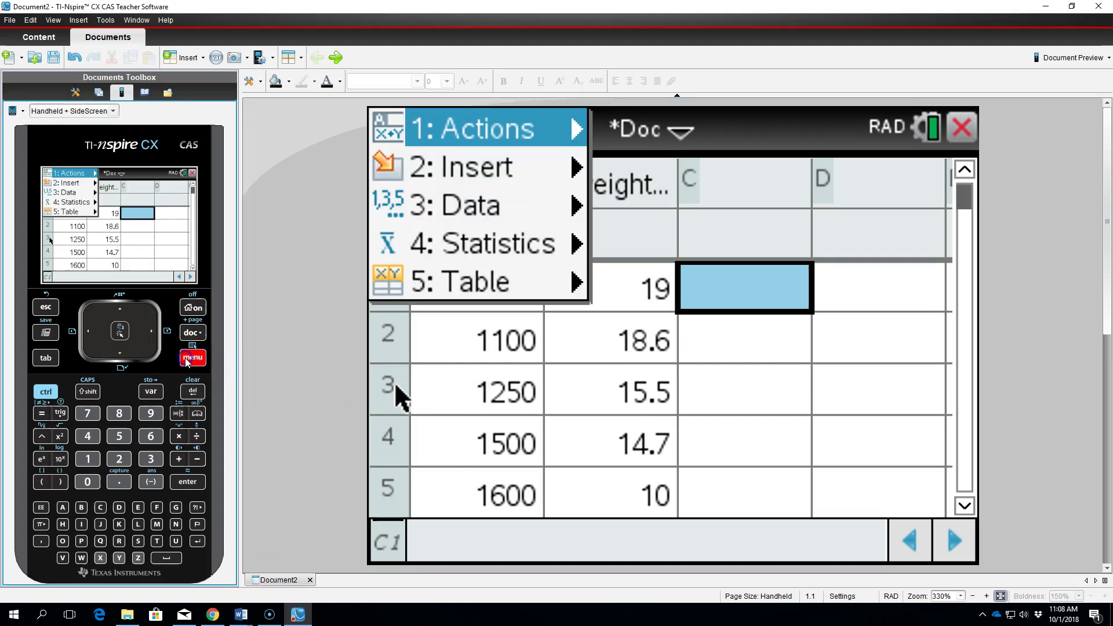
pyautogui.click(510, 257)
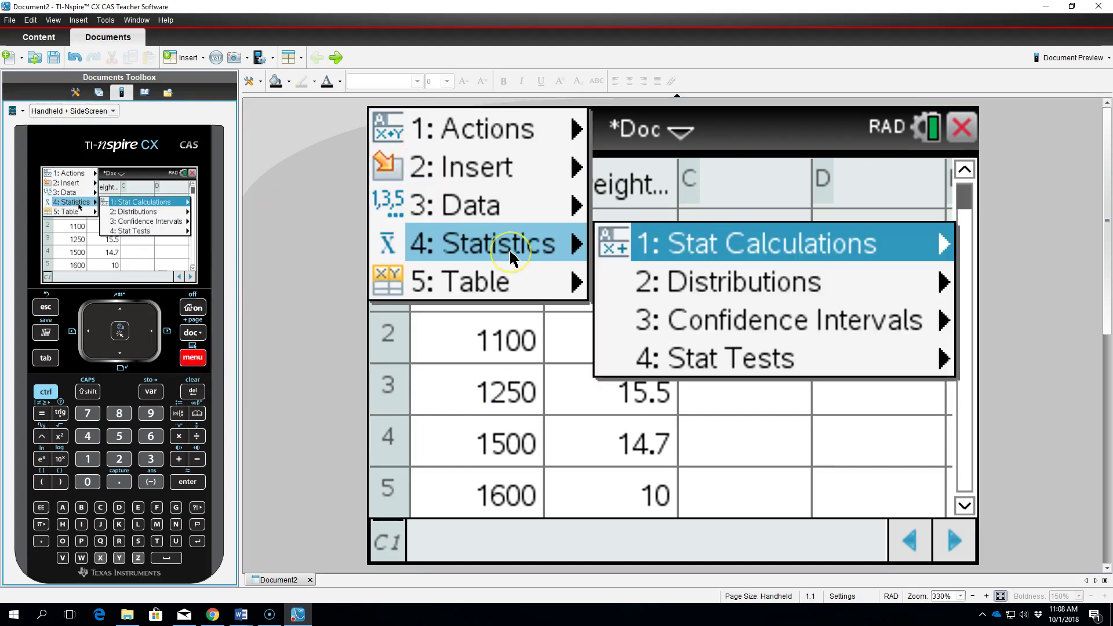
pyautogui.click(758, 242)
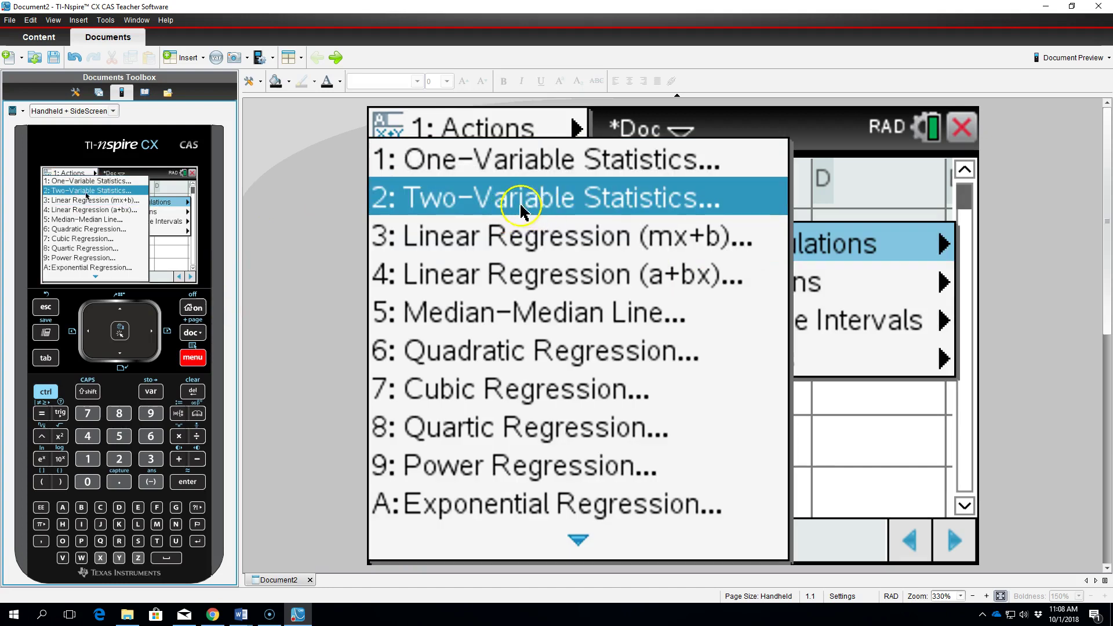
# - Run Two-Variable Statistics with X list calories and Y list weightloss, output from column D
pyautogui.click(571, 200)
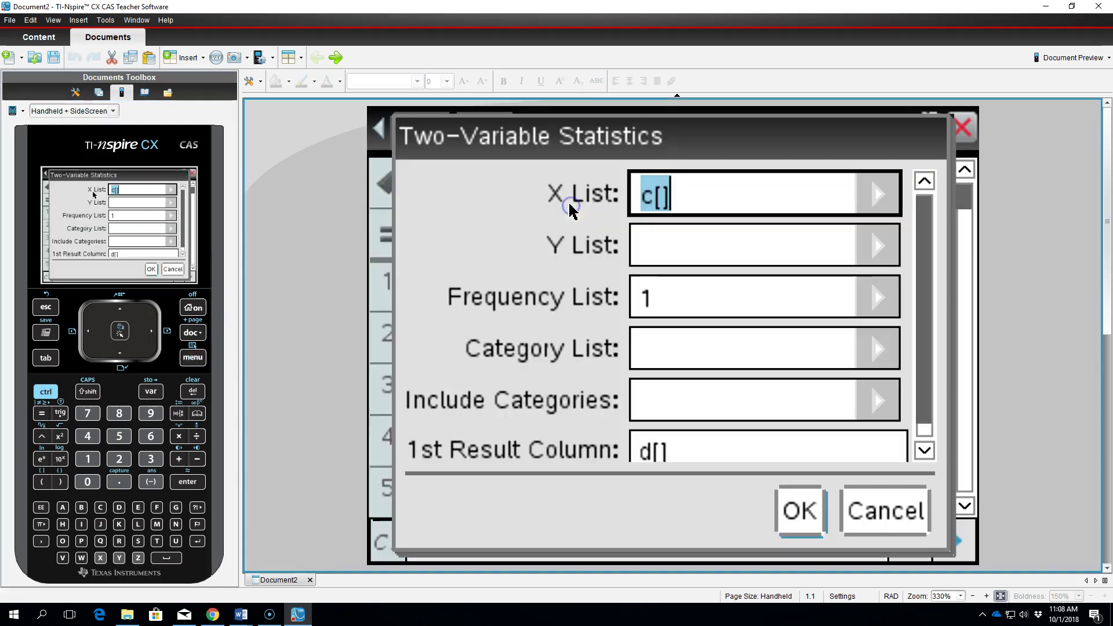
pyautogui.click(880, 197)
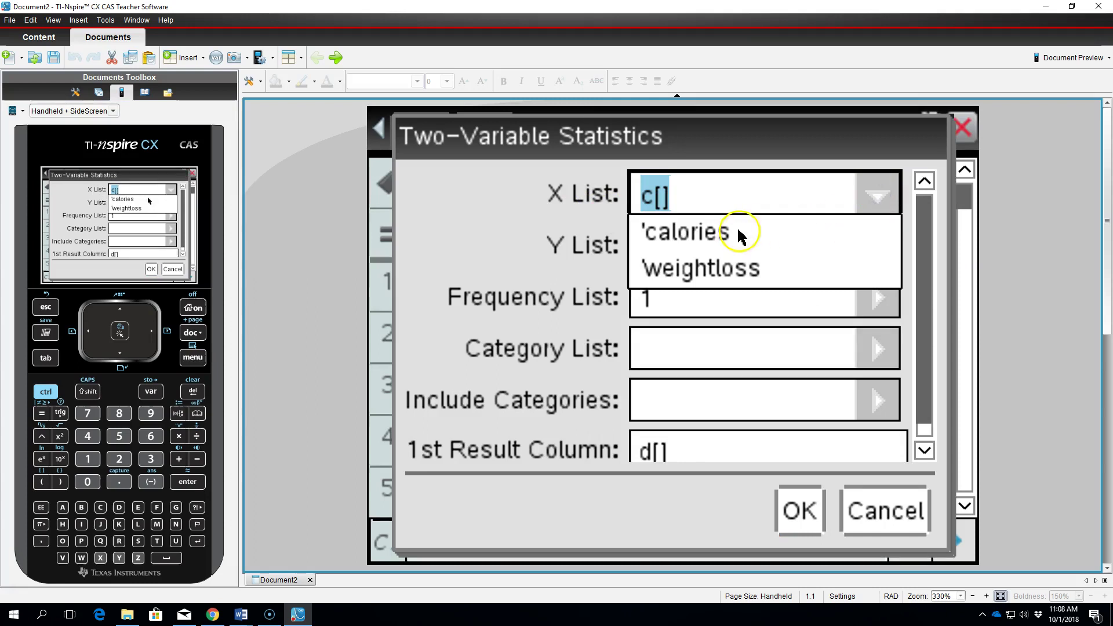
pyautogui.click(675, 231)
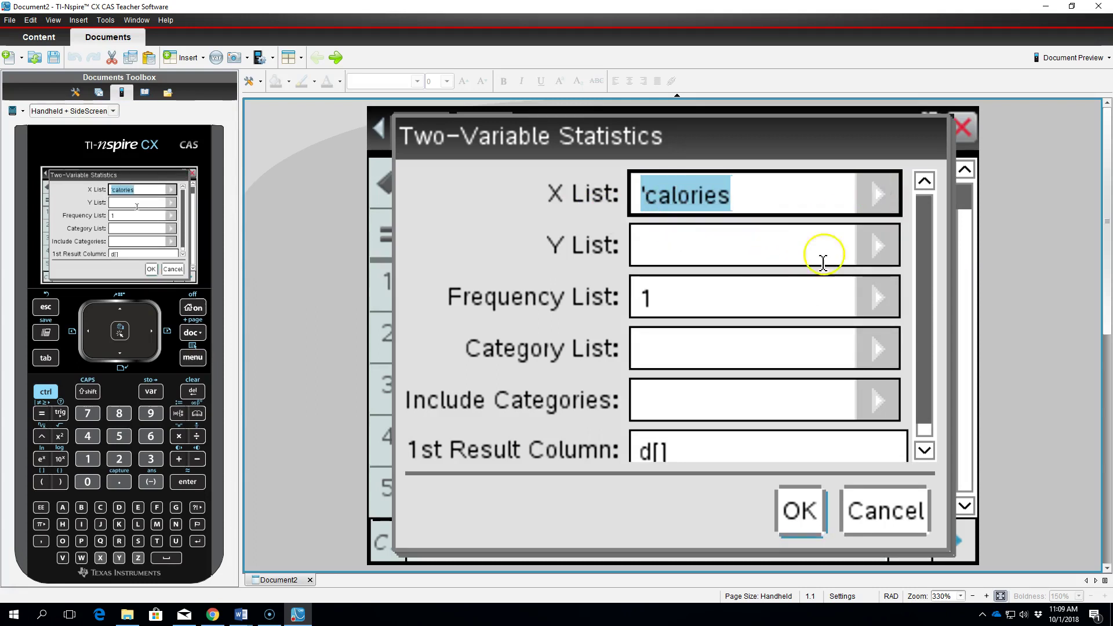
pyautogui.click(874, 248)
pyautogui.click(707, 326)
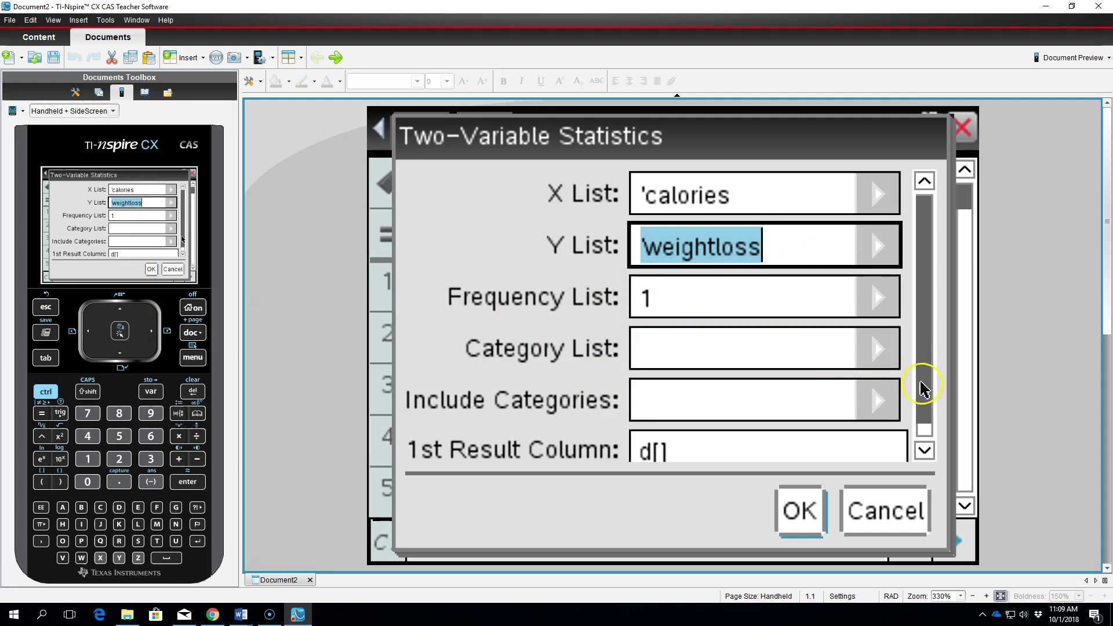
pyautogui.scroll(-1, 924, 405)
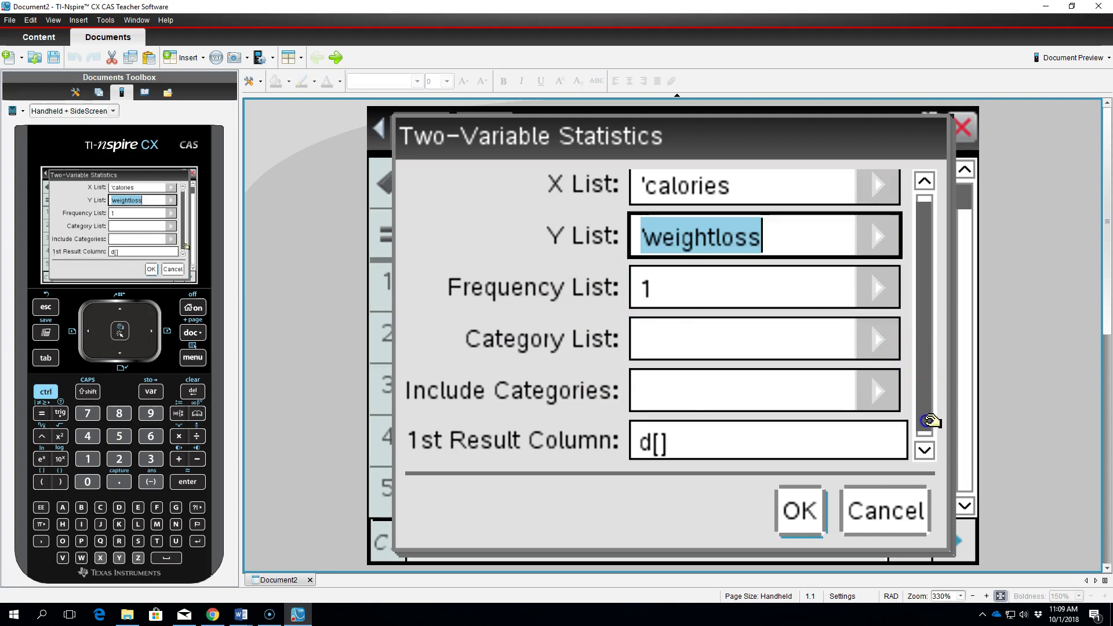
pyautogui.click(801, 512)
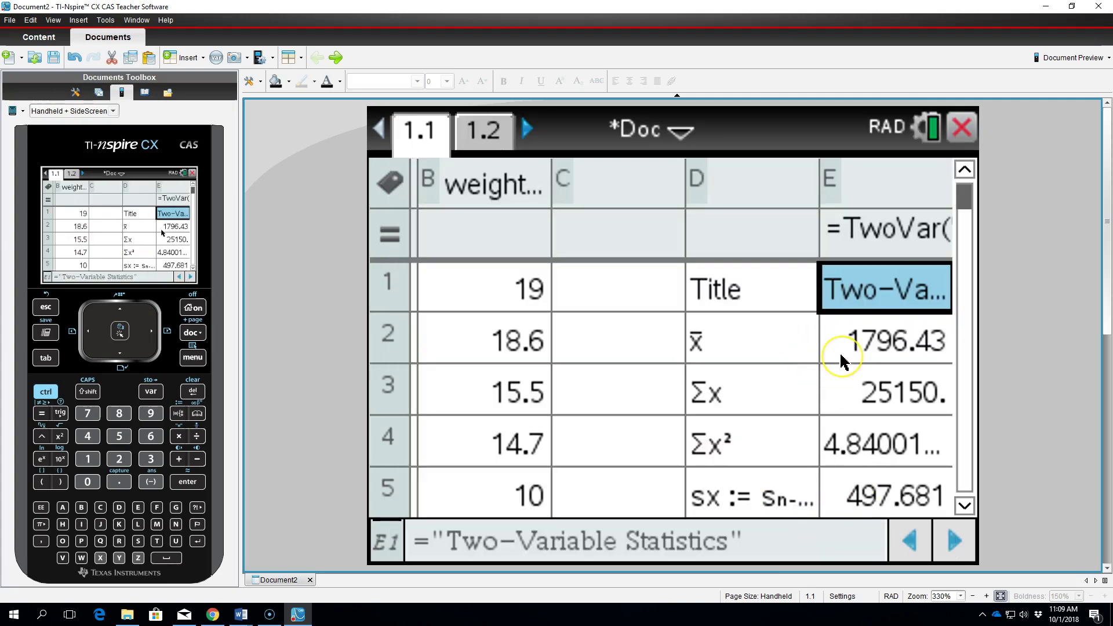
pyautogui.press('Right')
pyautogui.press('Left')
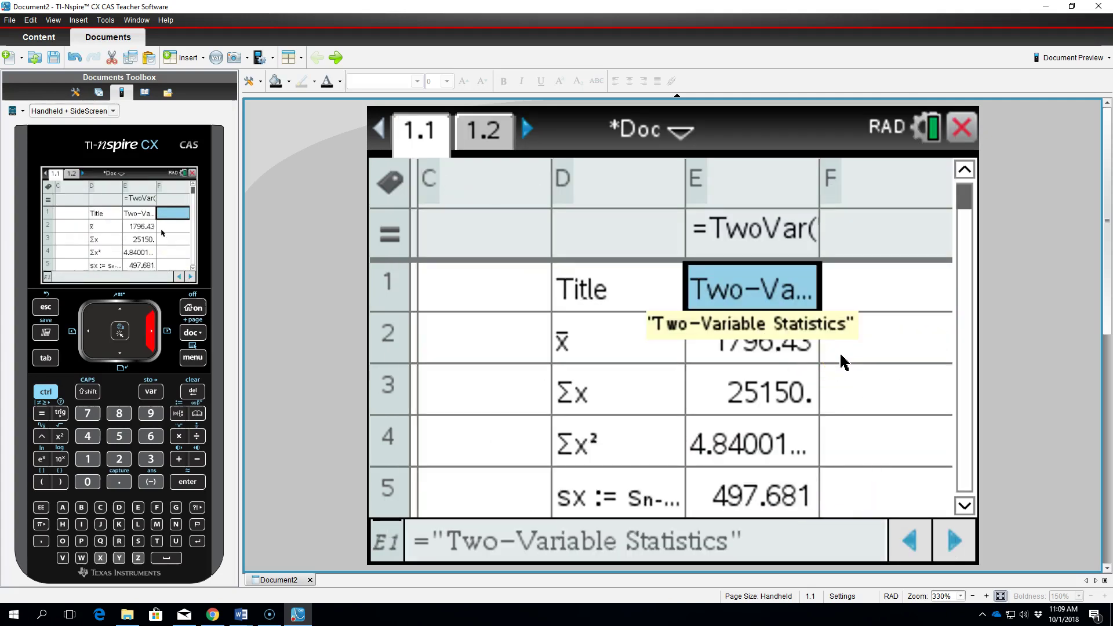
pyautogui.press('Left')
pyautogui.press('Right')
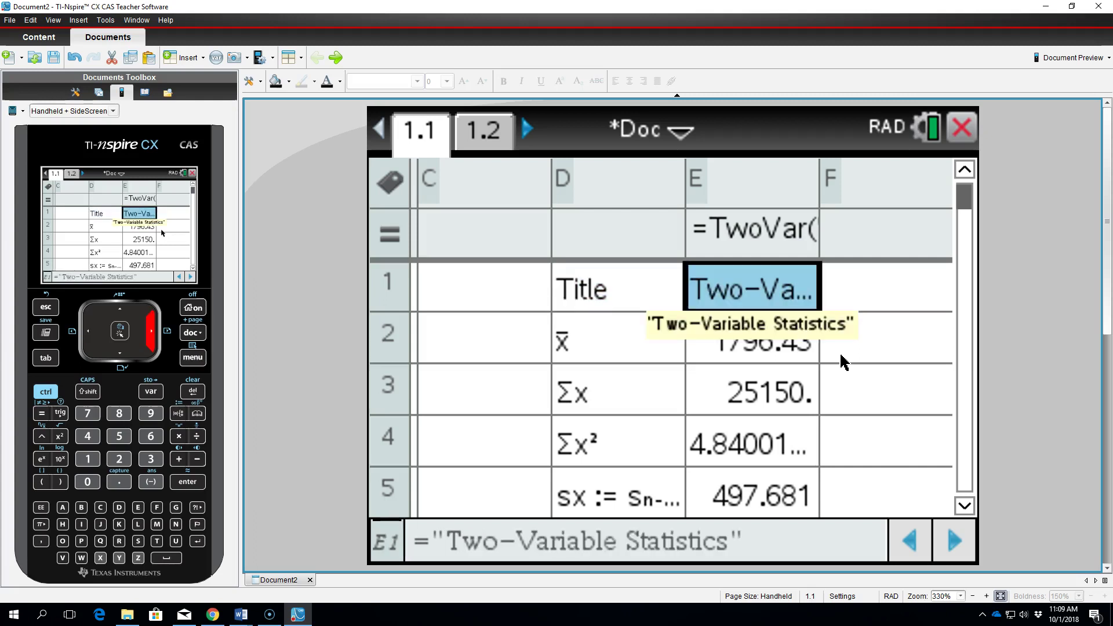
pyautogui.press('Down')
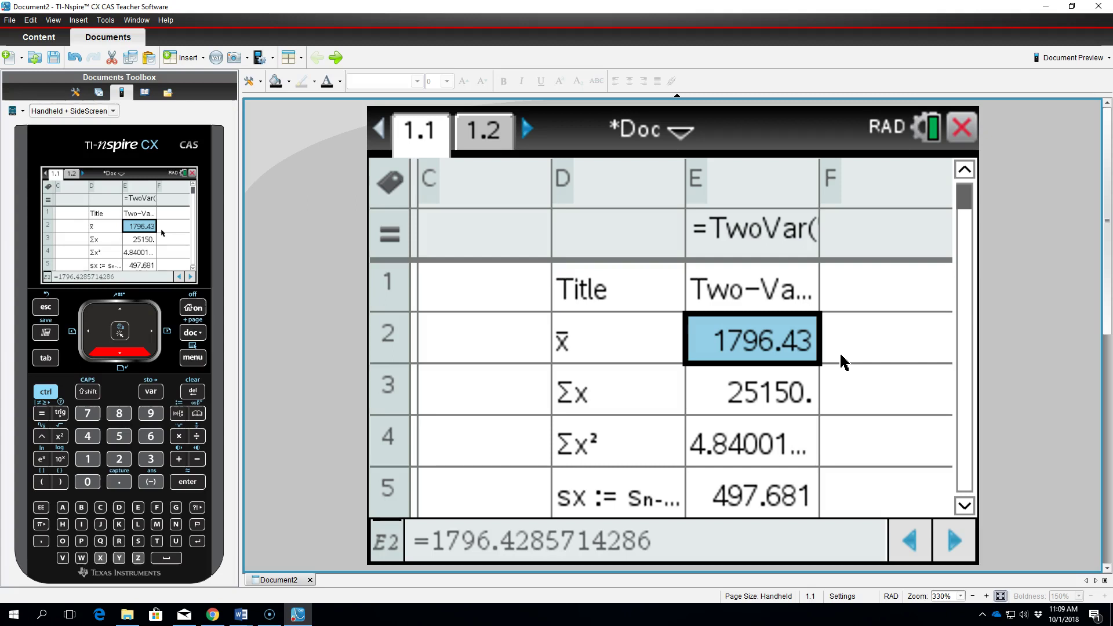
pyautogui.press('Left')
pyautogui.press('Left')
pyautogui.press('Left')
pyautogui.press('Left')
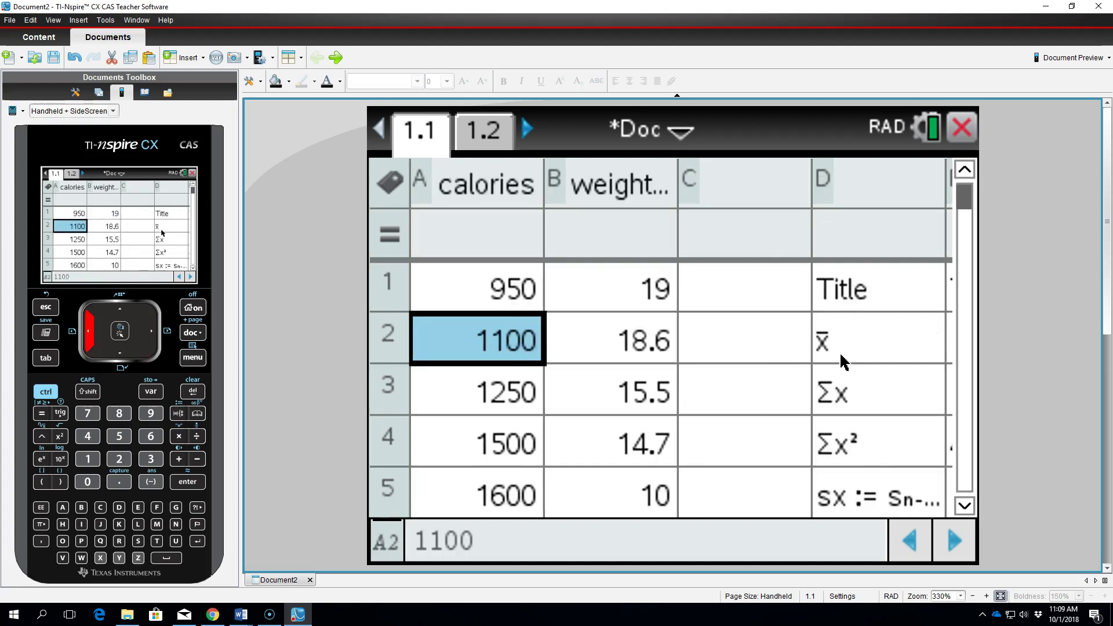
pyautogui.press('Right')
pyautogui.press('Right')
pyautogui.press('Right')
pyautogui.press('Right')
pyautogui.press('Right')
pyautogui.press('Left')
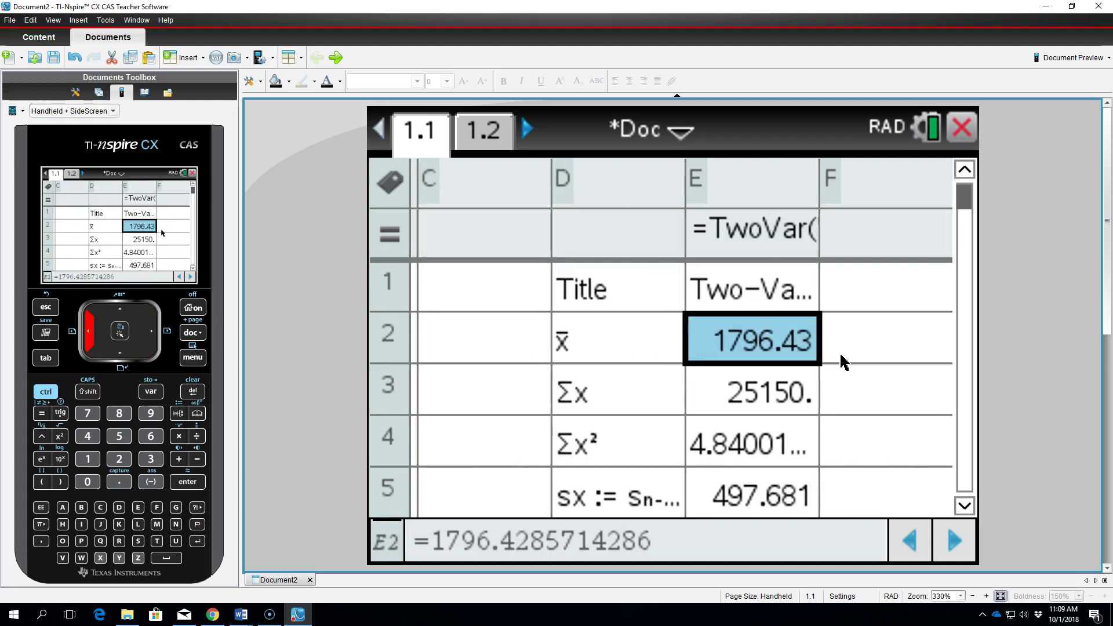
pyautogui.press('Down')
pyautogui.press('Down')
pyautogui.press('Down')
pyautogui.press('Up')
pyautogui.press('Up')
pyautogui.press('Down')
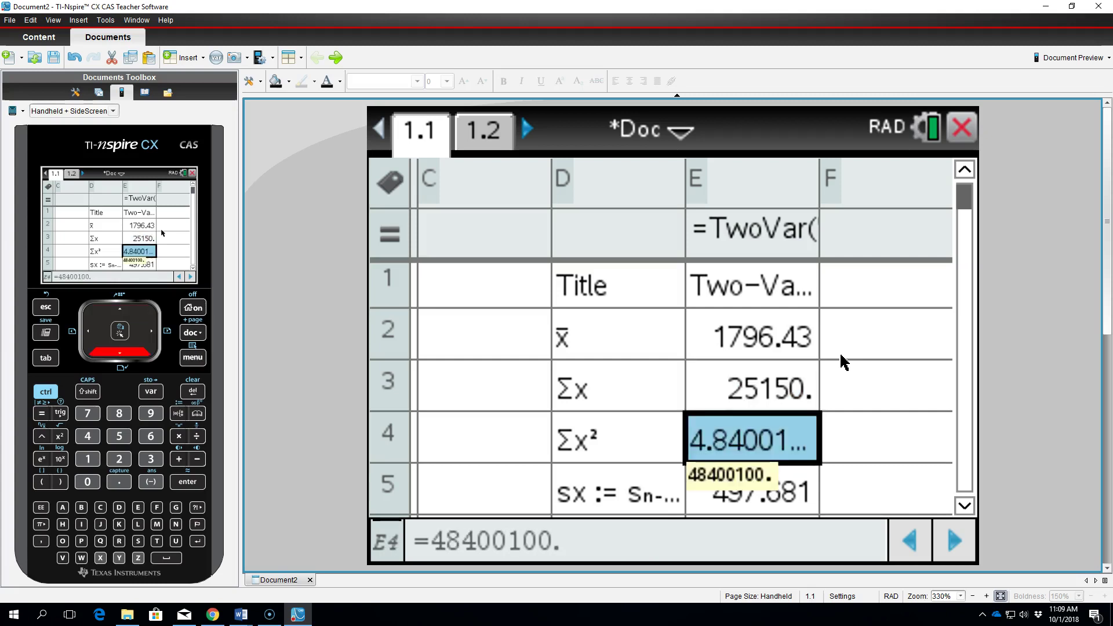
pyautogui.press('Down')
pyautogui.press('Down')
pyautogui.press('Down')
pyautogui.press('Up')
pyautogui.press('Up')
pyautogui.press('Up')
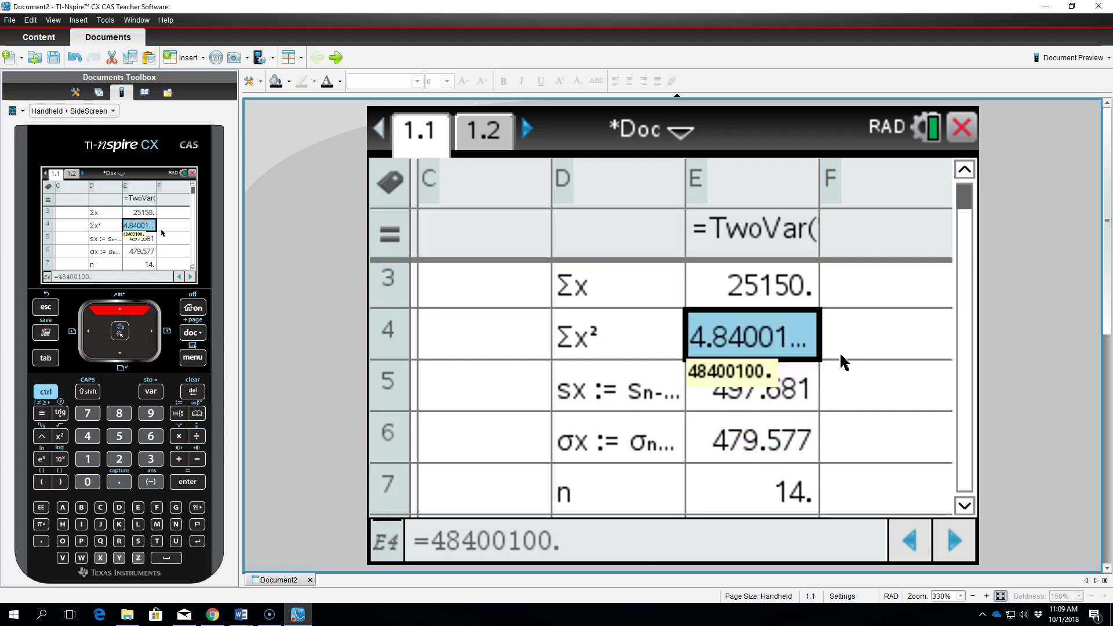
pyautogui.press('Down')
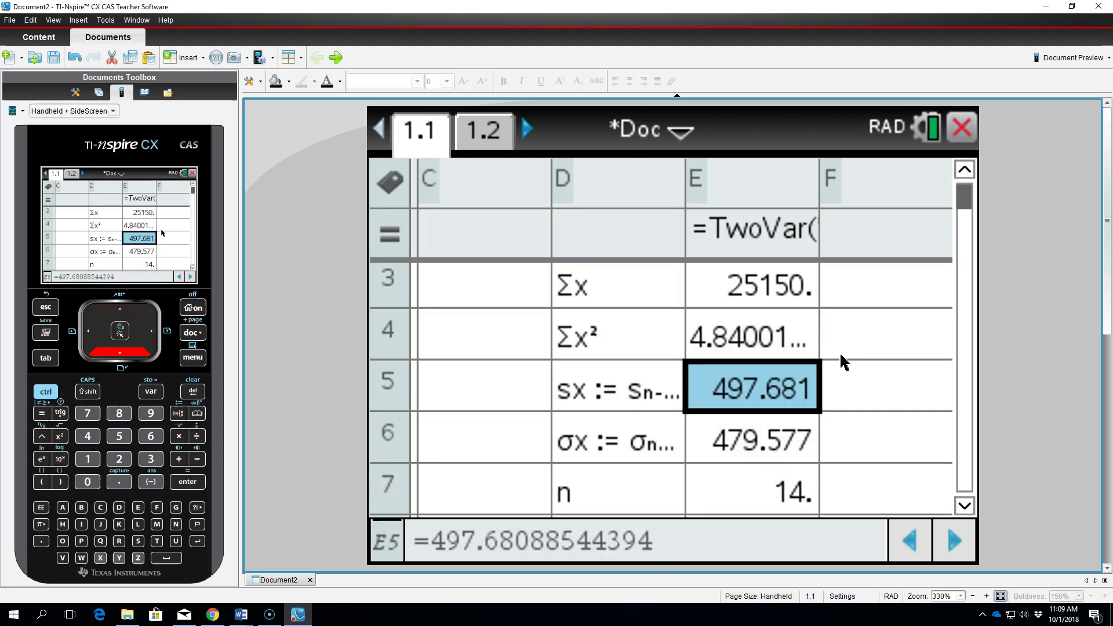
pyautogui.press('Up')
pyautogui.press('Up')
pyautogui.press('Up')
pyautogui.press('Up')
pyautogui.press('Down')
pyautogui.press('Down')
pyautogui.press('Down')
pyautogui.press('Down')
pyautogui.press('Down')
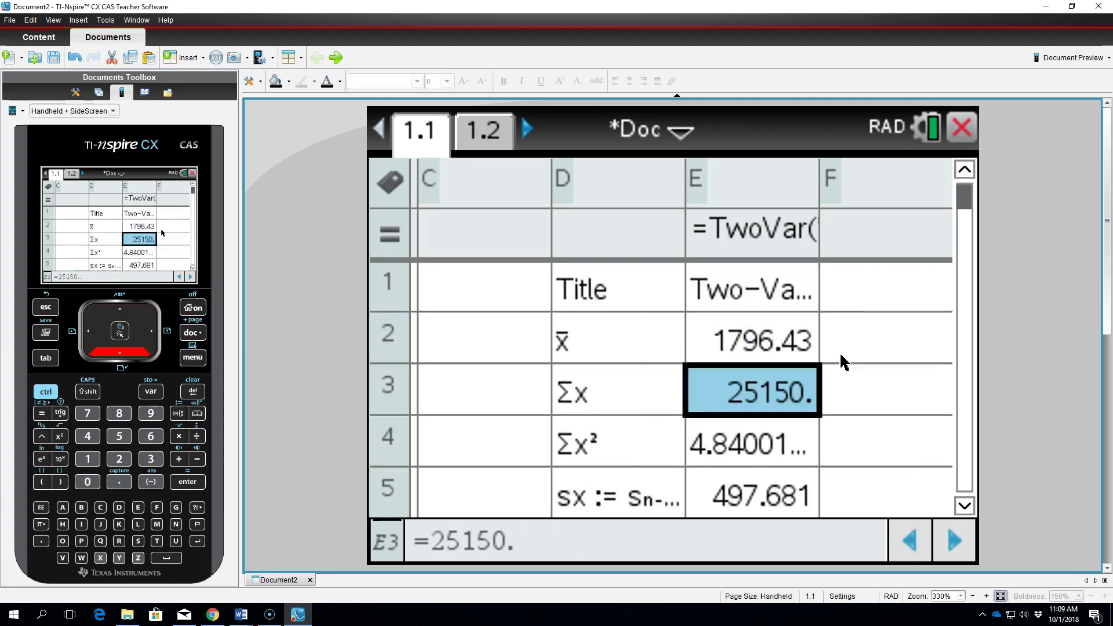
pyautogui.press('Up')
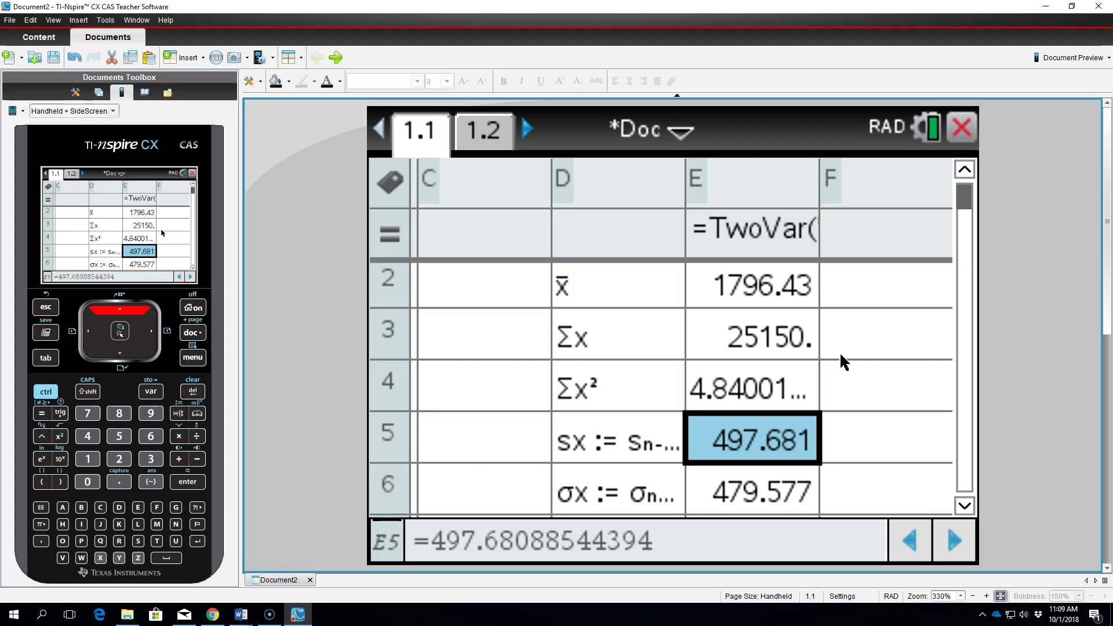
pyautogui.press('Down')
pyautogui.press('Down')
pyautogui.press('Down')
pyautogui.press('Down')
pyautogui.press('Up')
pyautogui.press('Up')
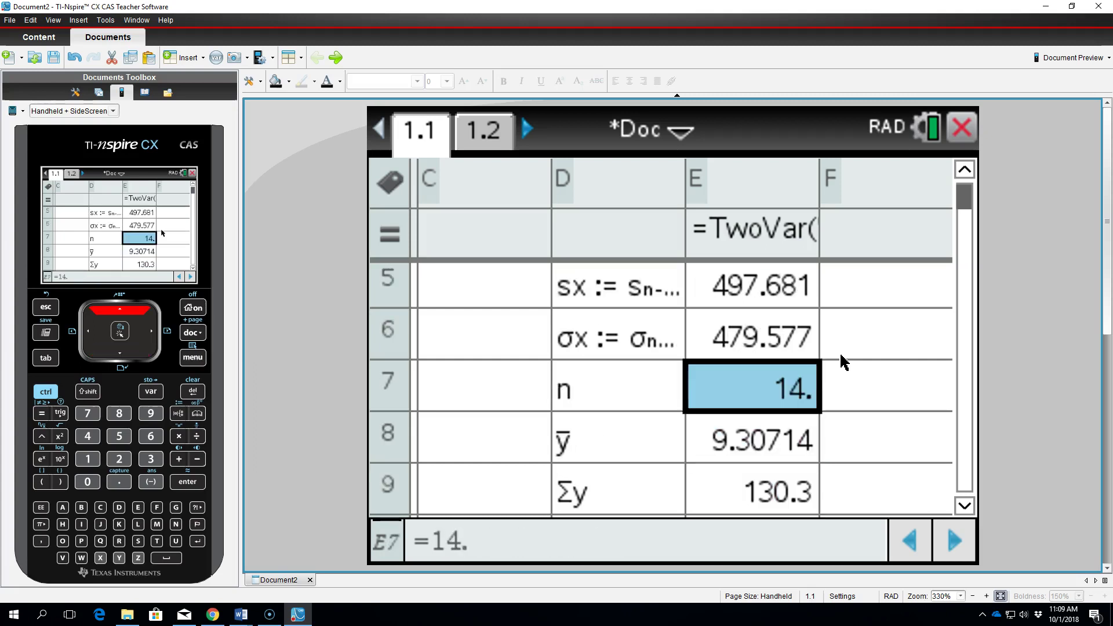
pyautogui.press('Down')
pyautogui.press('Down')
pyautogui.press('Up')
pyautogui.press('Down')
pyautogui.press('Down')
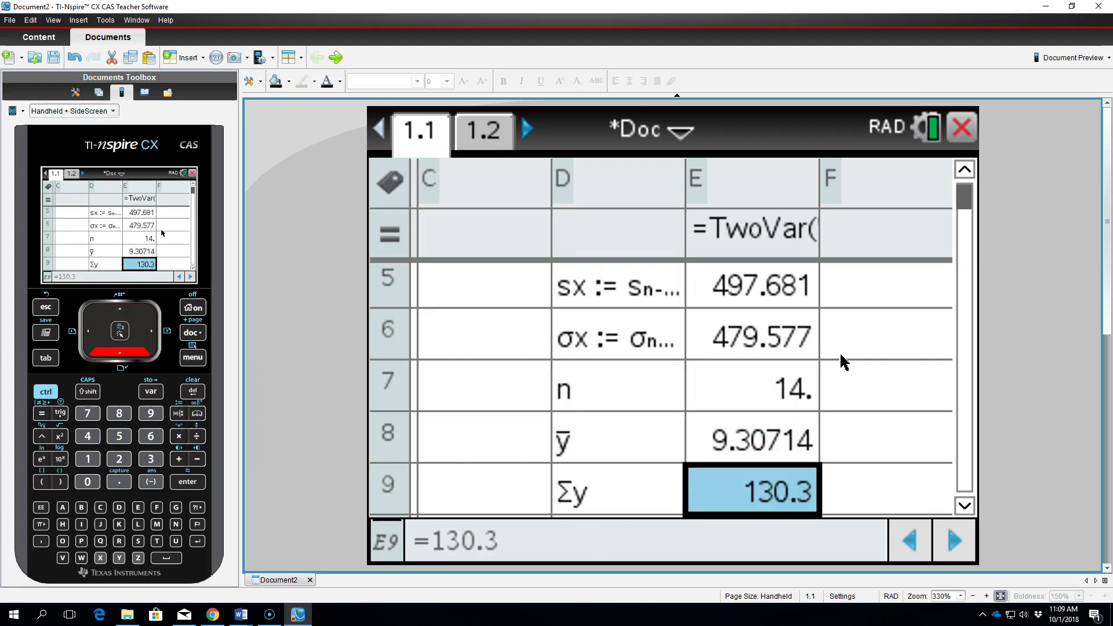
pyautogui.press('Up')
pyautogui.press('Up')
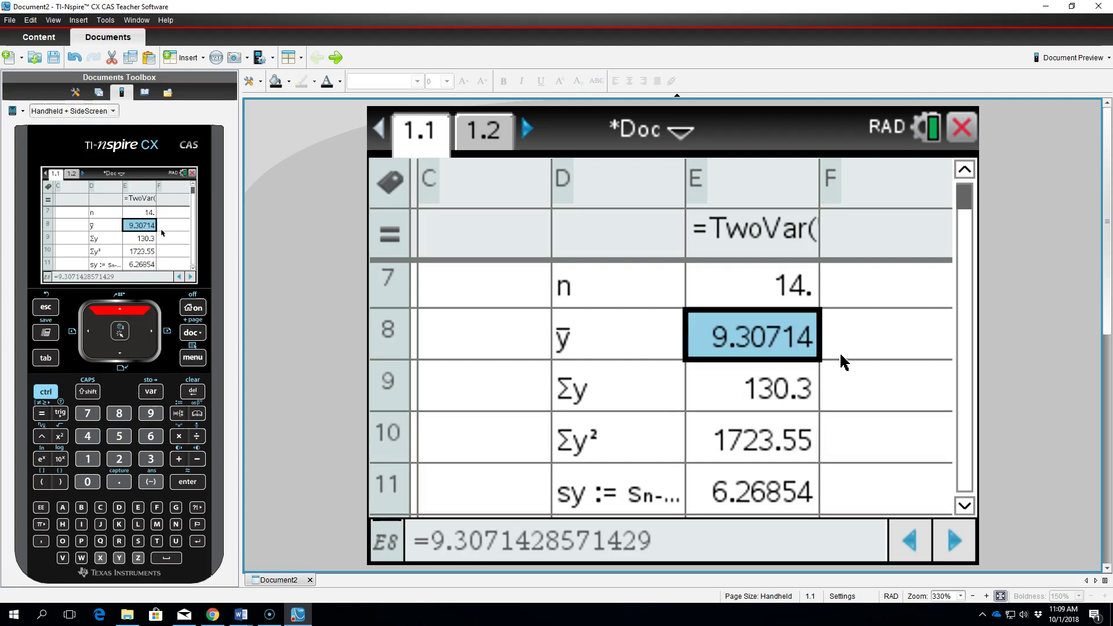
pyautogui.press('Down')
pyautogui.press('Down')
pyautogui.press('Down')
pyautogui.press('Down')
pyautogui.press('Up')
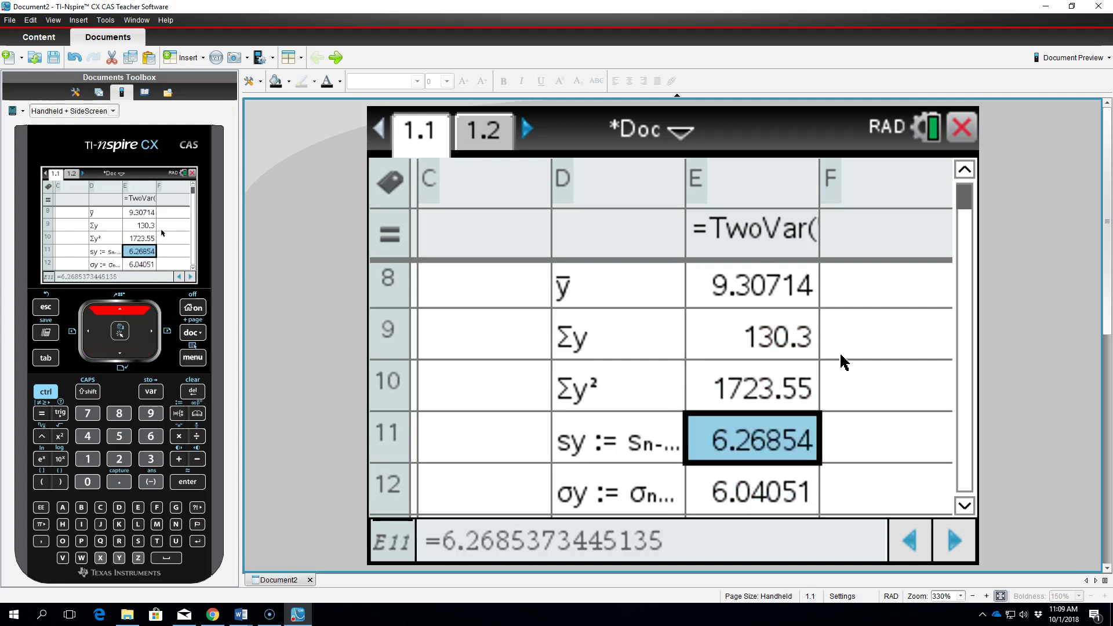
pyautogui.press('Down')
pyautogui.press('Down')
pyautogui.press('Down')
pyautogui.press('Down')
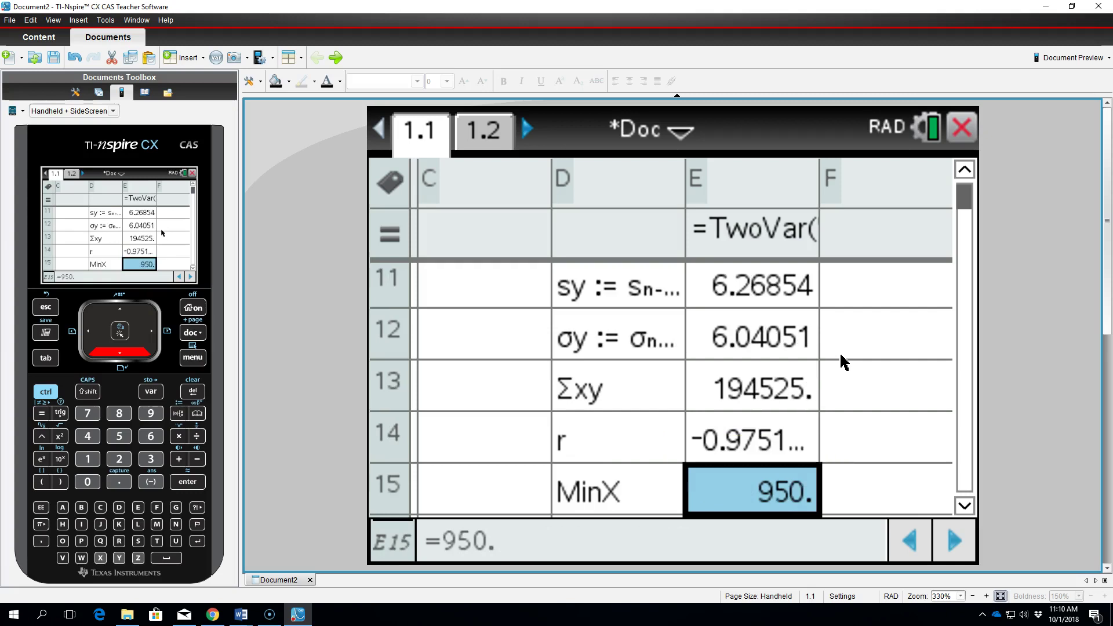
pyautogui.press('Up')
pyautogui.press('Down')
pyautogui.press('Down')
pyautogui.press('Up')
pyautogui.press('Up')
pyautogui.press('Left')
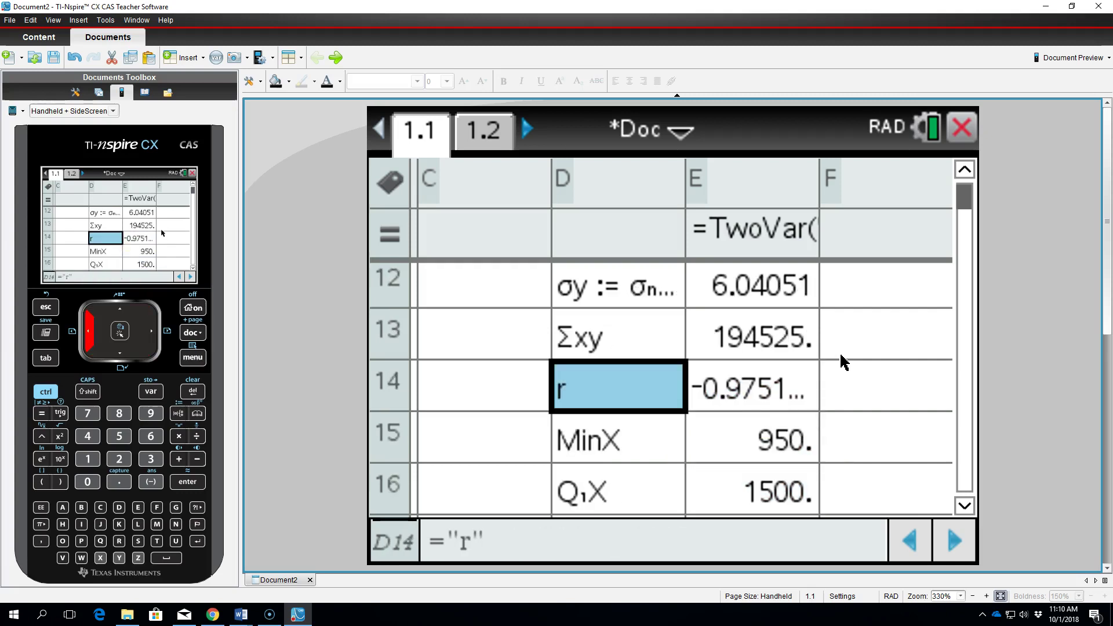
pyautogui.press('Right')
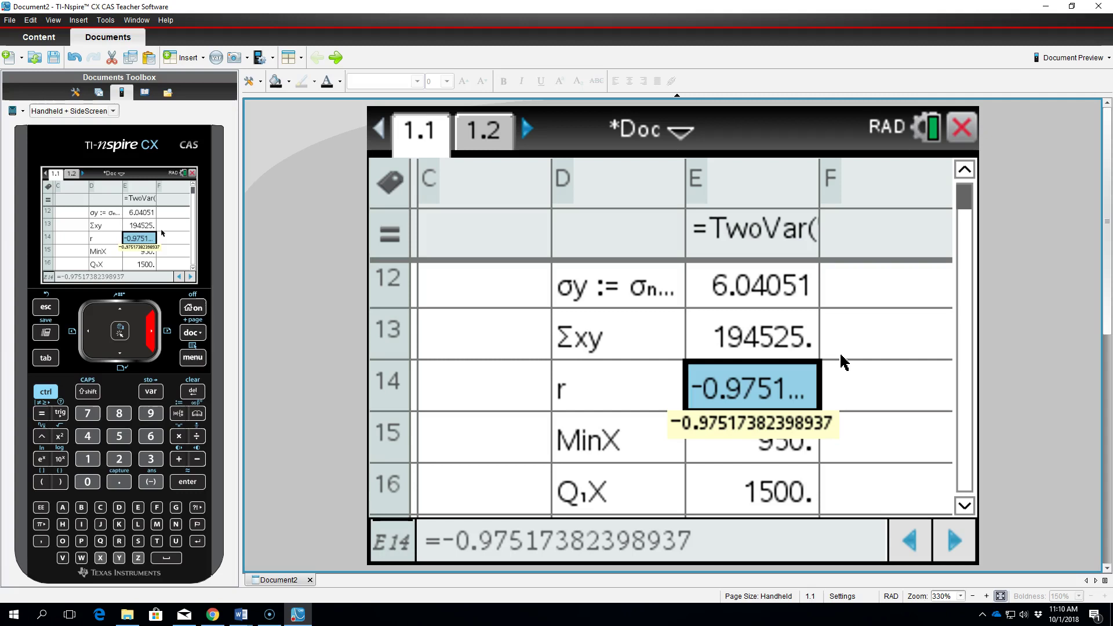
pyautogui.press('Down')
pyautogui.press('Down')
pyautogui.press('Down')
pyautogui.press('Down')
pyautogui.press('Down')
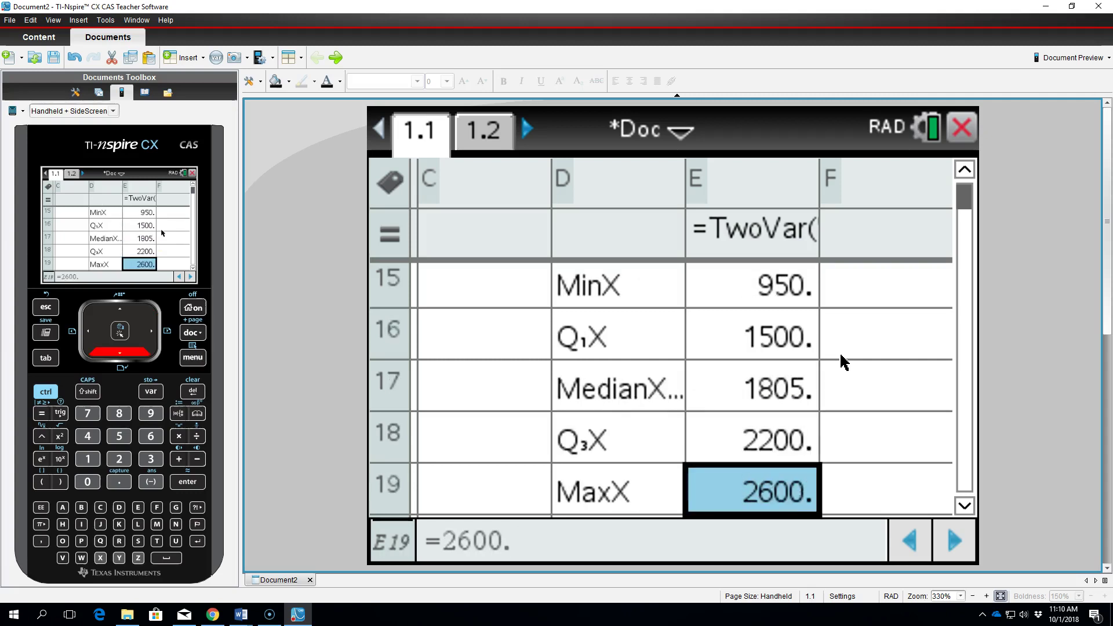
pyautogui.press('Down')
pyautogui.press('Down')
pyautogui.press('Down')
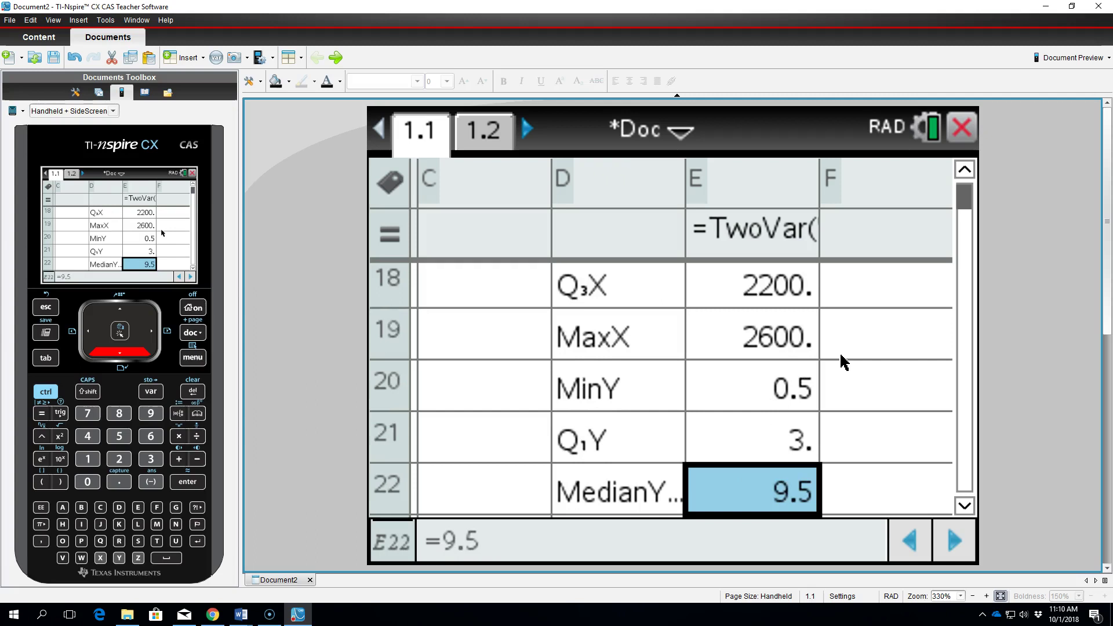
pyautogui.press('Down')
pyautogui.press('Down')
pyautogui.press('Down')
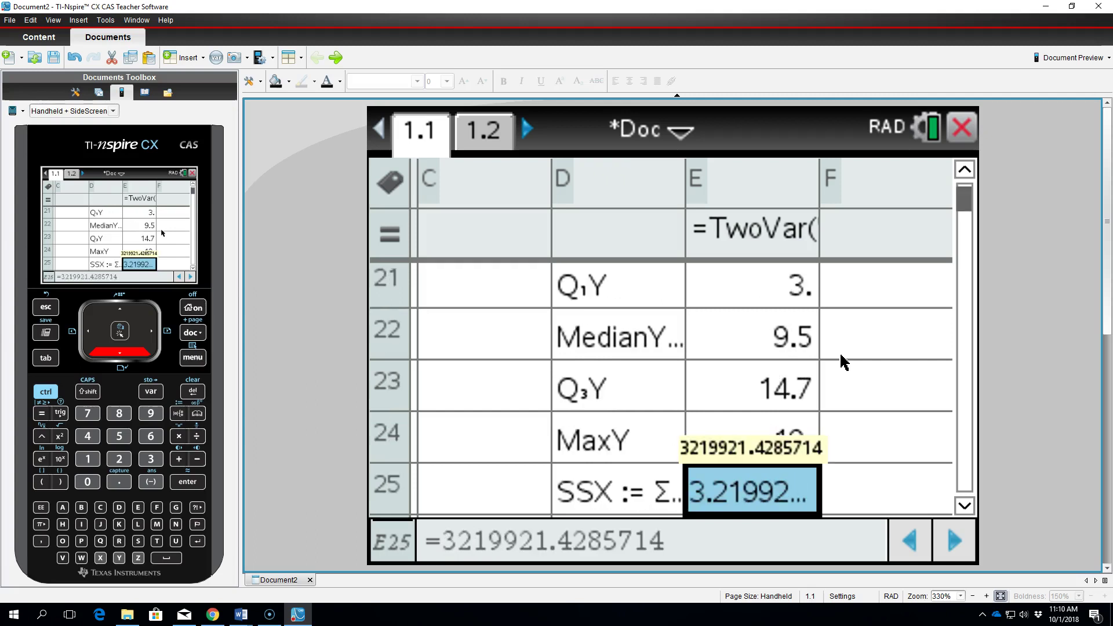
pyautogui.press('Up')
pyautogui.press('Up')
pyautogui.press('Up')
pyautogui.press('Down')
pyautogui.press('Down')
pyautogui.press('Down')
pyautogui.press('Down')
pyautogui.press('Down')
pyautogui.press('Down')
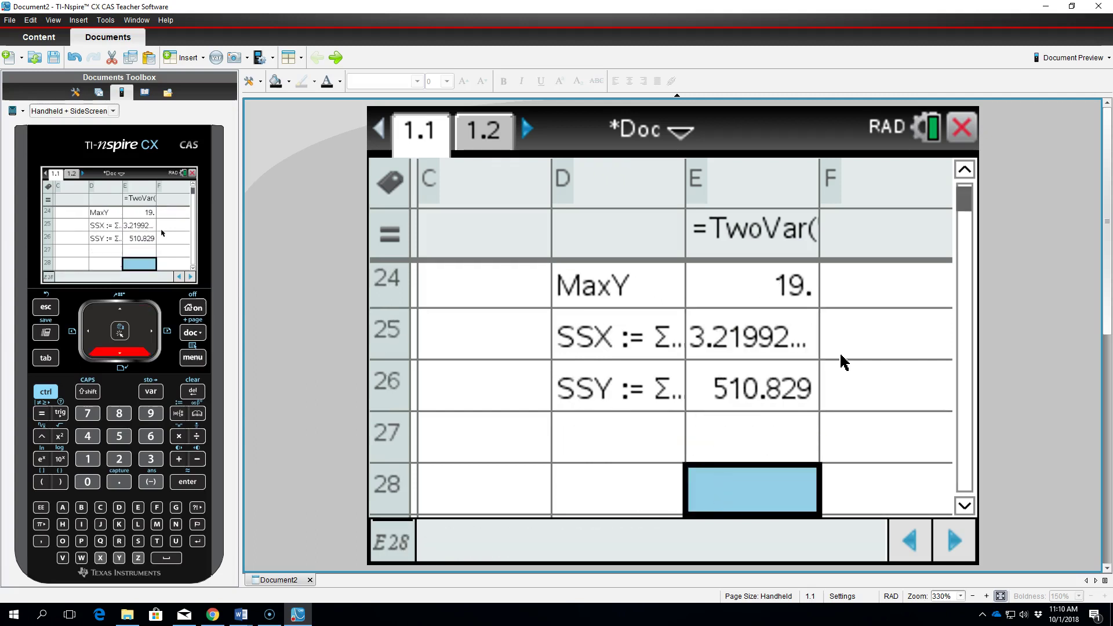
pyautogui.press('Up')
pyautogui.press('Up')
pyautogui.press('Up')
pyautogui.press('Down')
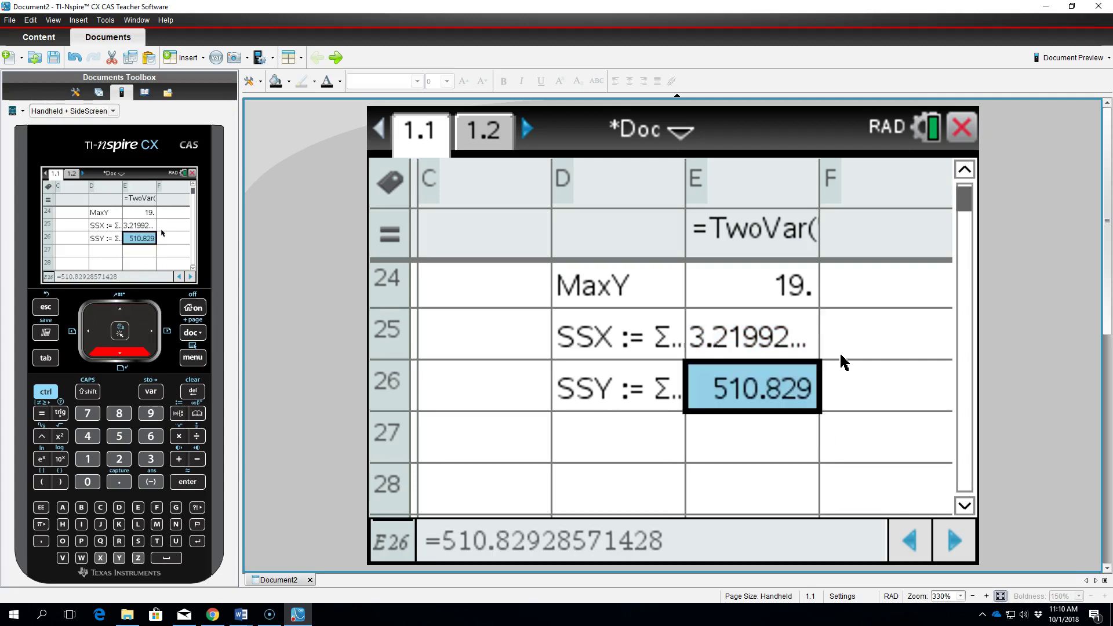
pyautogui.press('Up')
pyautogui.press('Up')
pyautogui.press('Up')
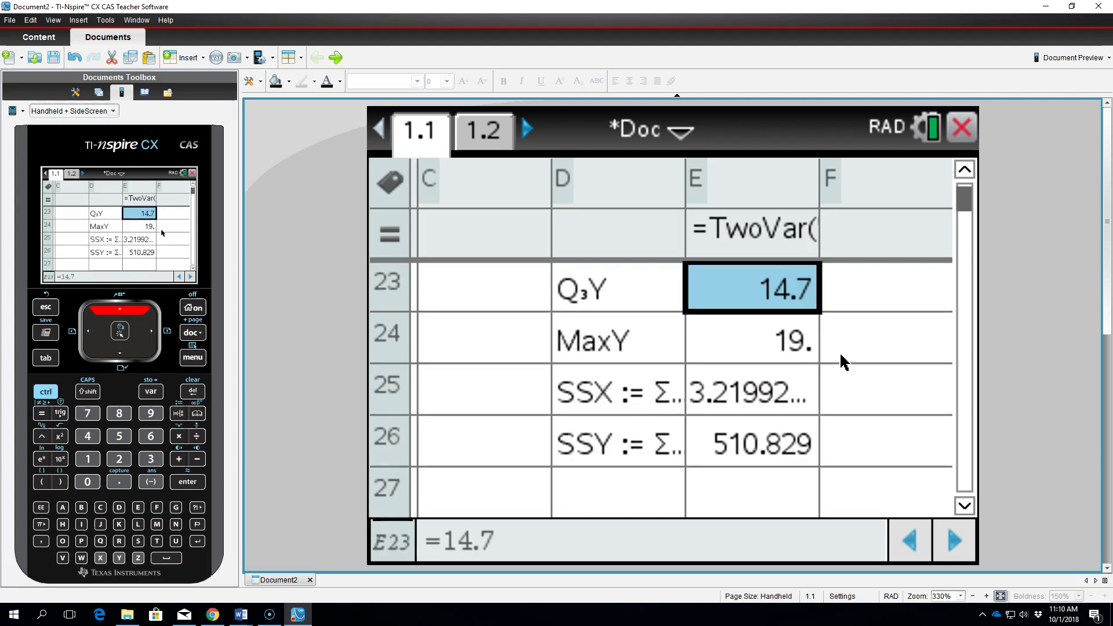
pyautogui.press('Up')
pyautogui.press('Up')
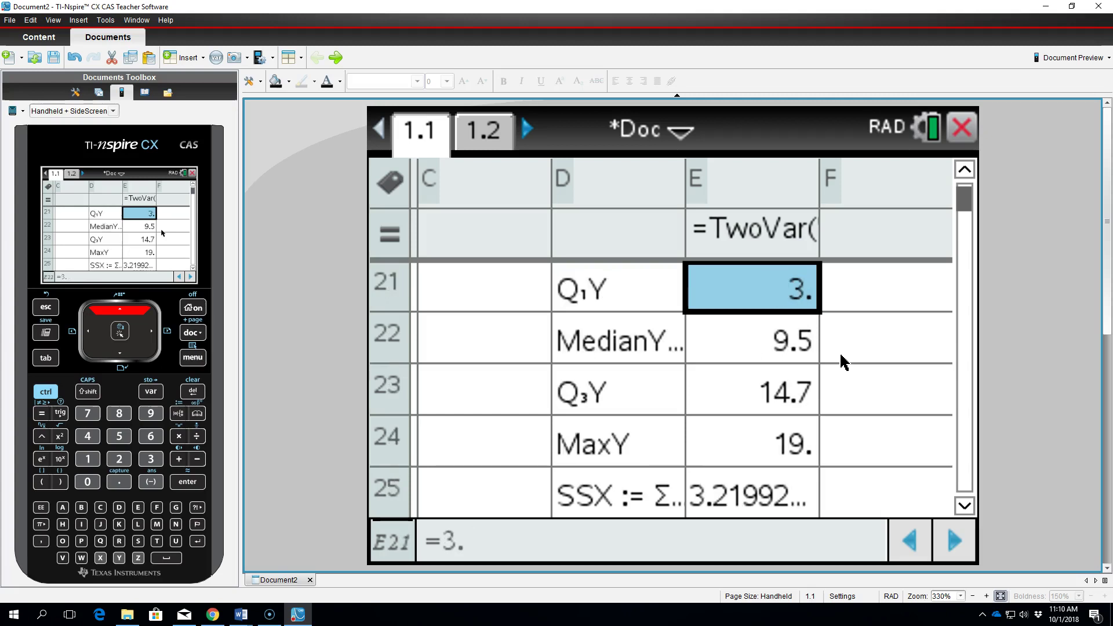
pyautogui.press('Down')
pyautogui.press('Down')
pyautogui.press('Down')
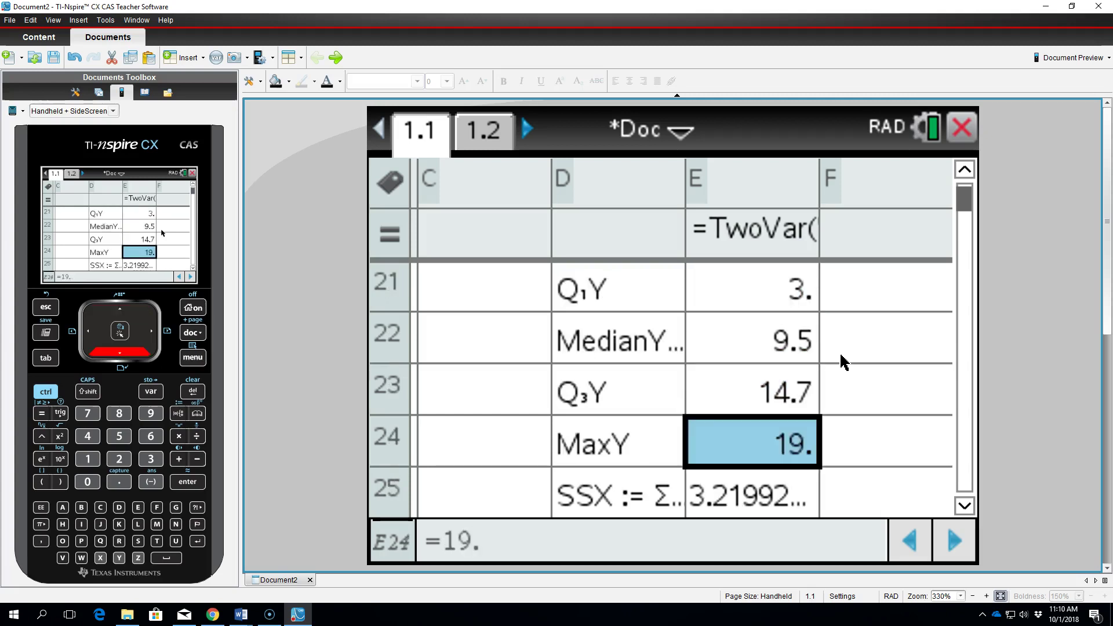
pyautogui.press('Up')
pyautogui.press('Up')
pyautogui.press('Up')
pyautogui.press('Up')
pyautogui.press('Up')
pyautogui.press('Up')
pyautogui.press('Up')
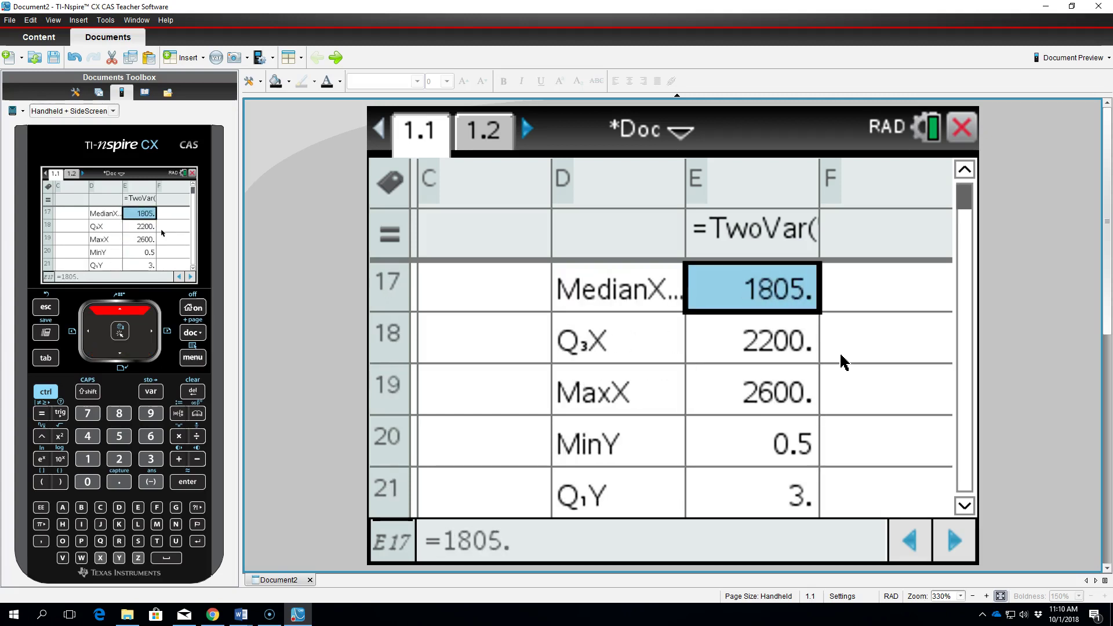
pyautogui.press('Up')
pyautogui.press('Up')
pyautogui.press('Up')
pyautogui.press('Up')
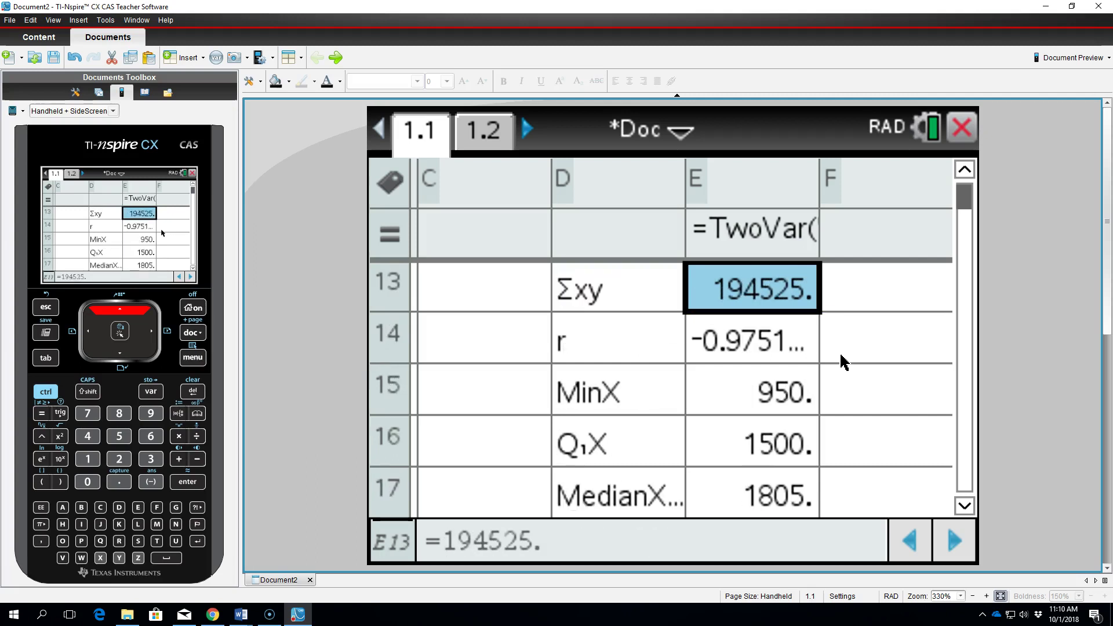
pyautogui.press('Down')
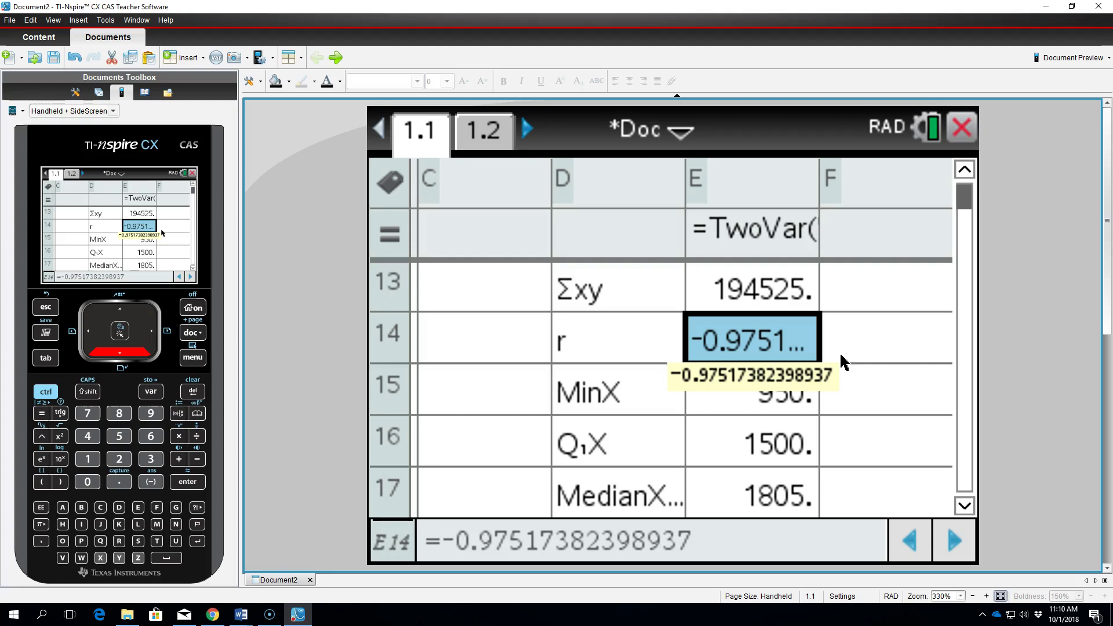
pyautogui.press('Up')
pyautogui.press('Up')
pyautogui.press('Up')
pyautogui.press('Up')
pyautogui.press('Up')
pyautogui.press('Up')
pyautogui.press('Up')
pyautogui.press('Up')
pyautogui.press('Up')
pyautogui.press('Up')
pyautogui.press('Up')
pyautogui.press('Up')
pyautogui.press('Up')
pyautogui.press('Up')
pyautogui.press('Up')
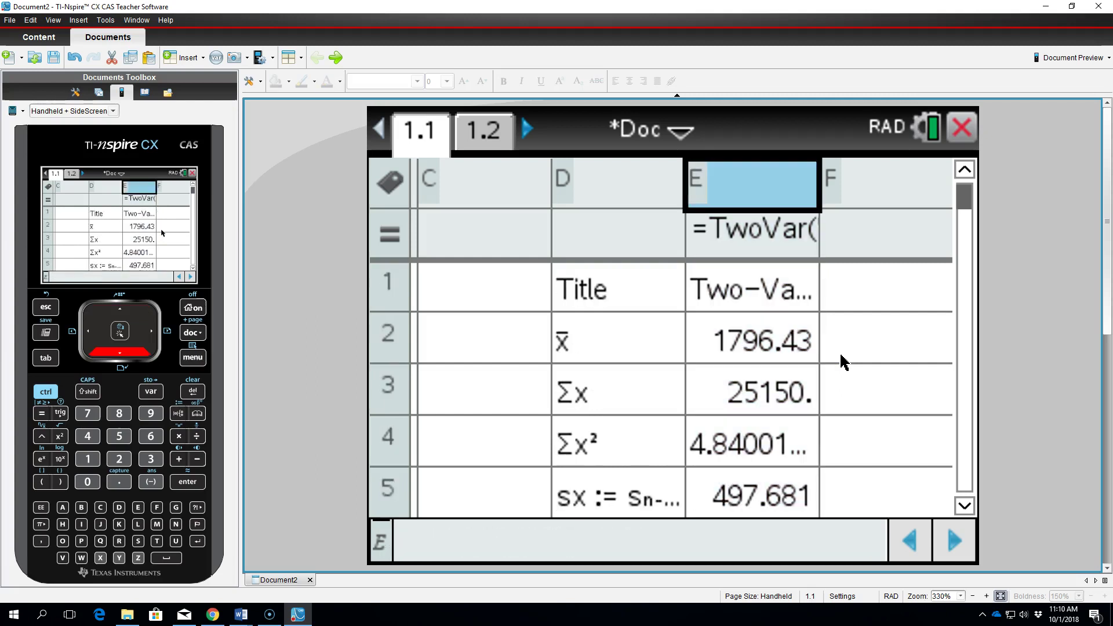
pyautogui.press('Down')
pyautogui.press('Down')
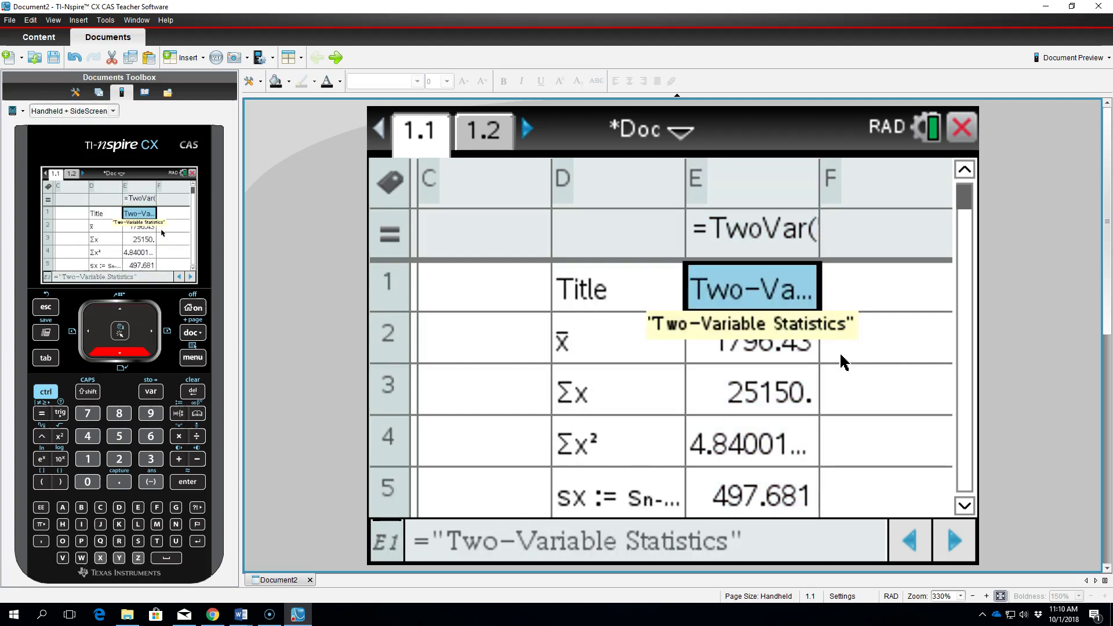